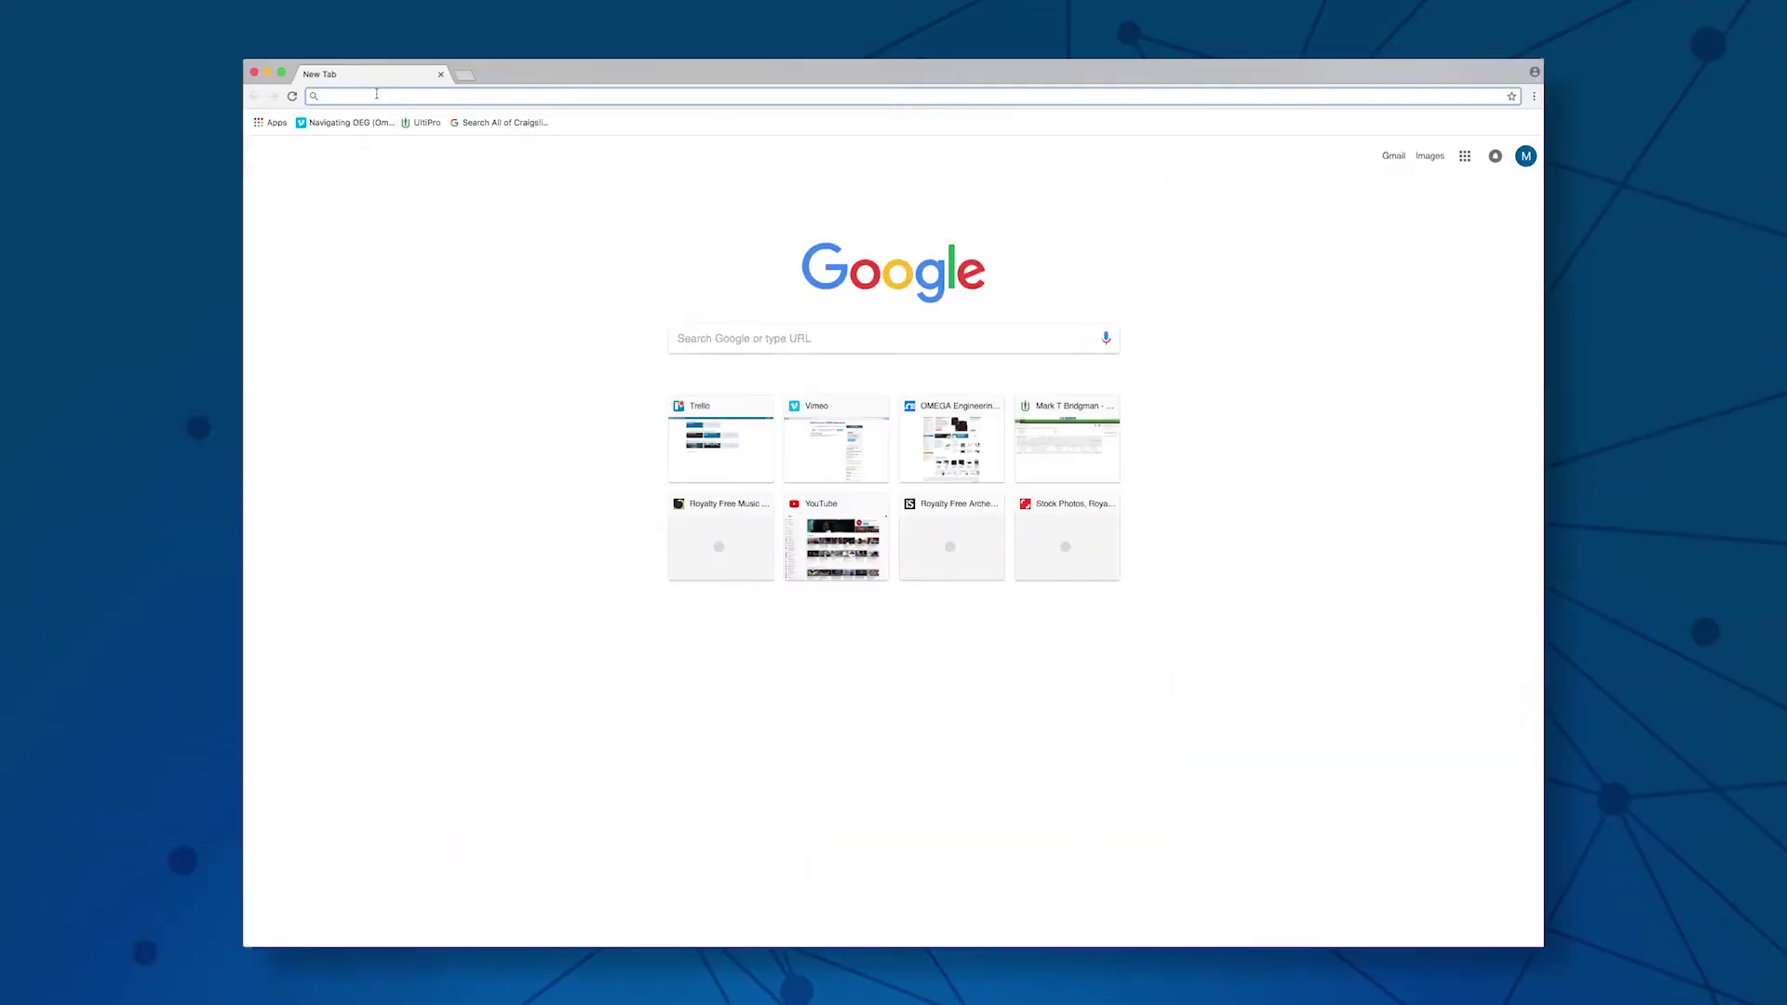
pyautogui.write('www.')
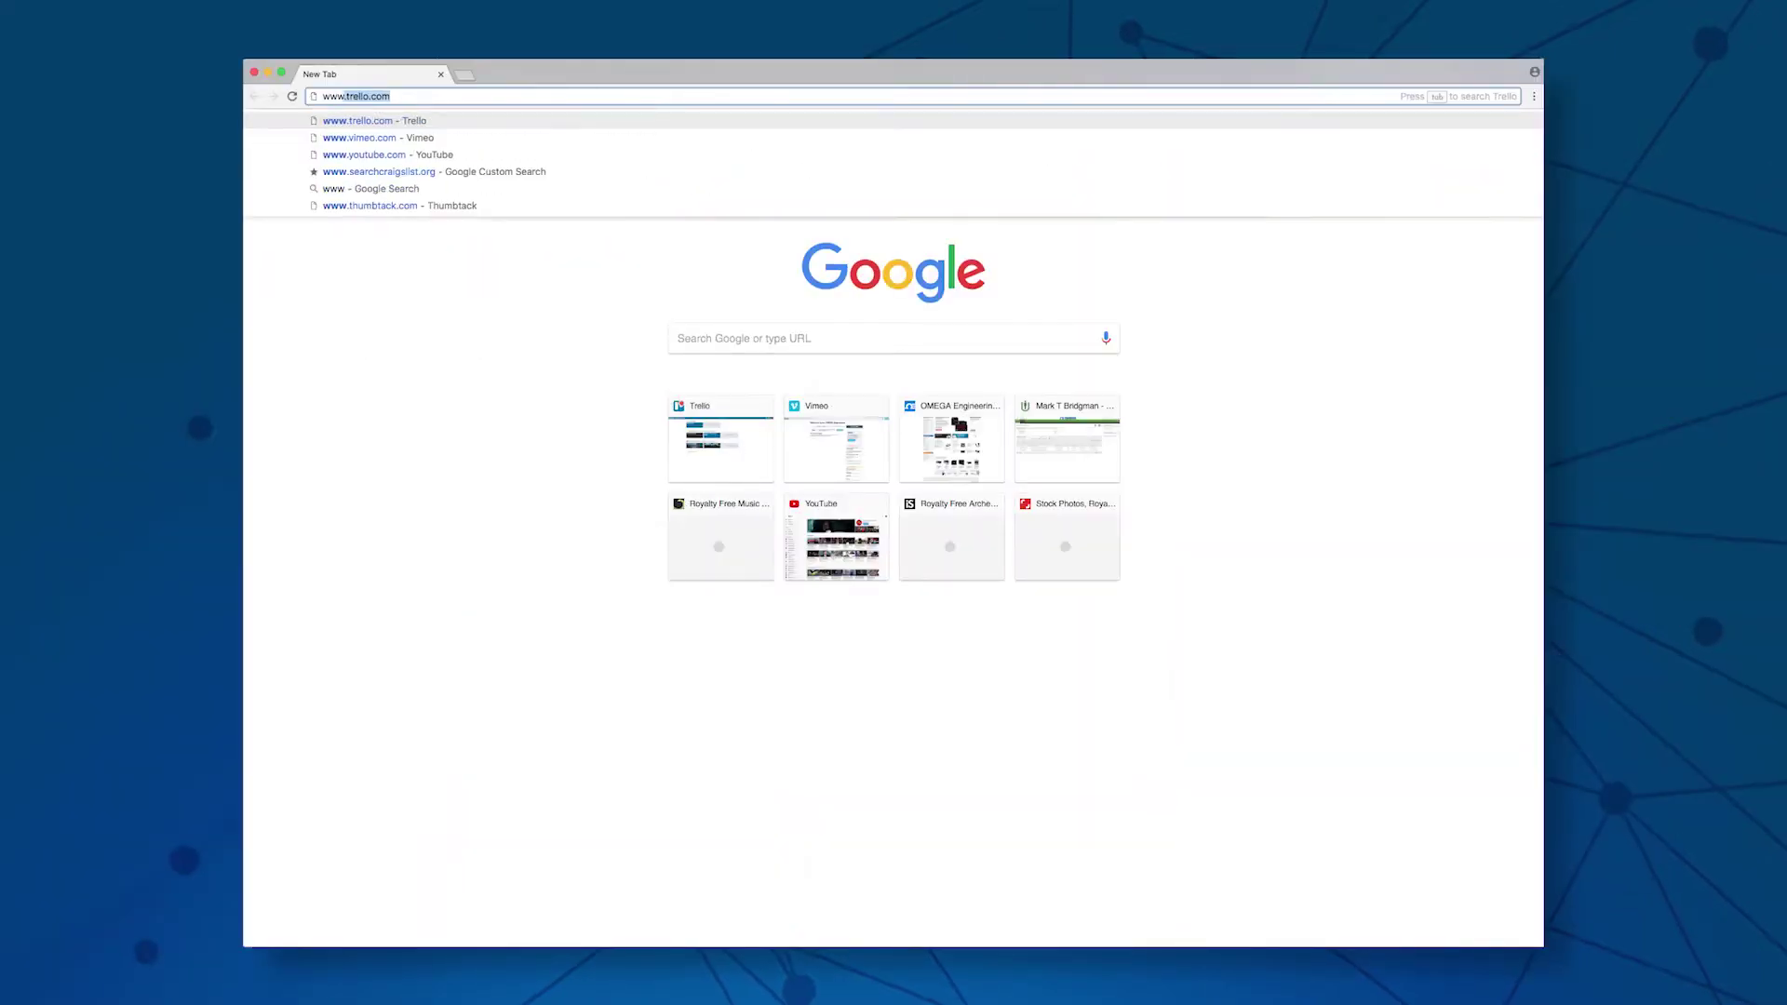
pyautogui.write('omega.com/')
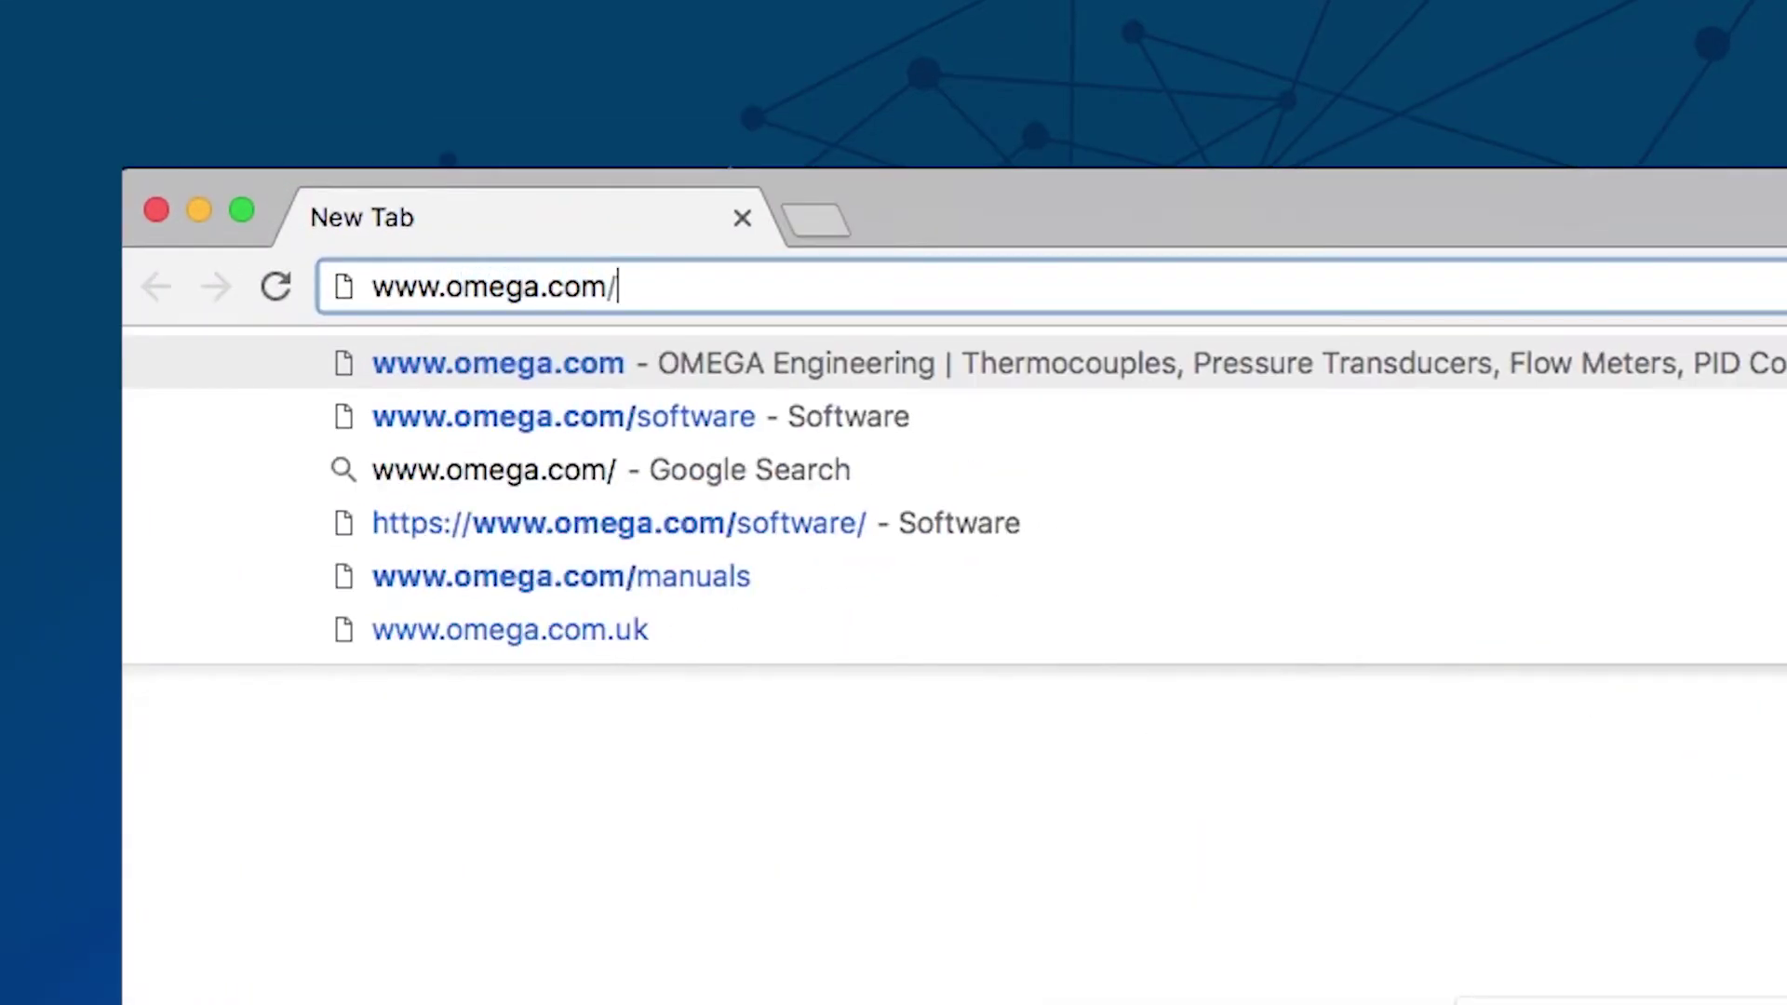
pyautogui.write('software')
# - Load the OMEGA downloads page and reach the PLATINUM_Configurator folder listing its three files
pyautogui.press('Return')
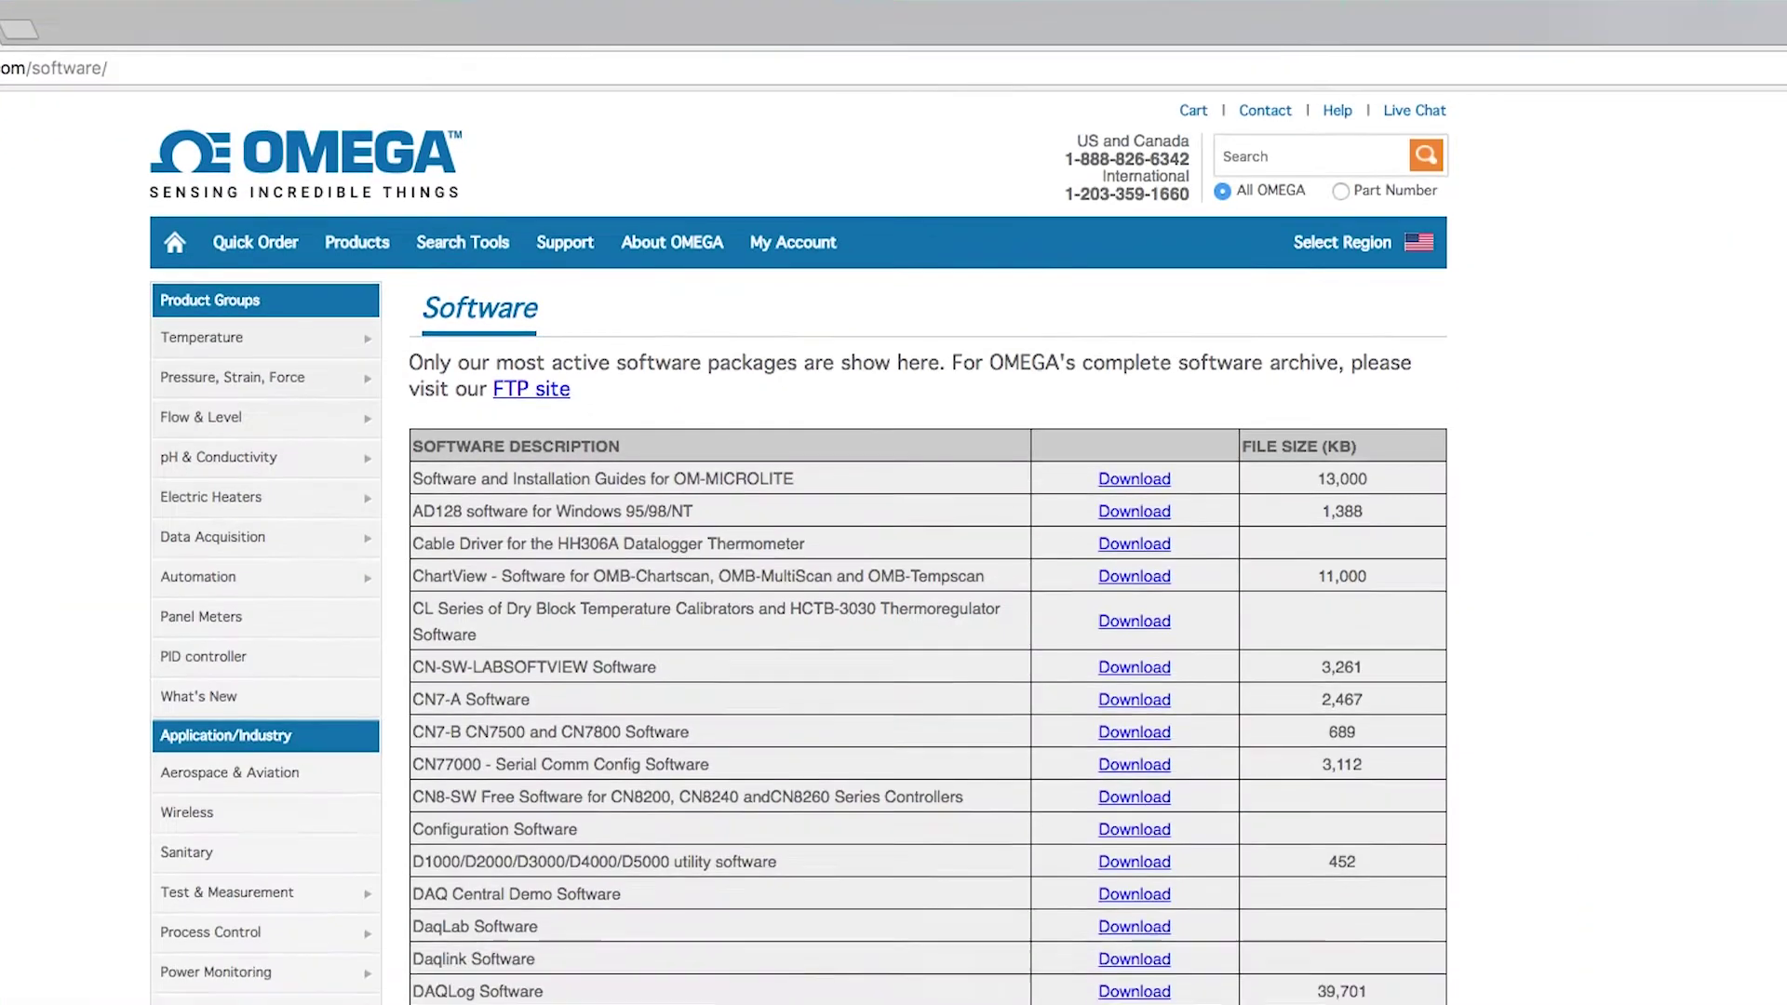
pyautogui.scroll(-10, 893, 558)
pyautogui.scroll(-10, 893, 559)
pyautogui.scroll(-5, 893, 559)
pyautogui.scroll(-5, 759, 578)
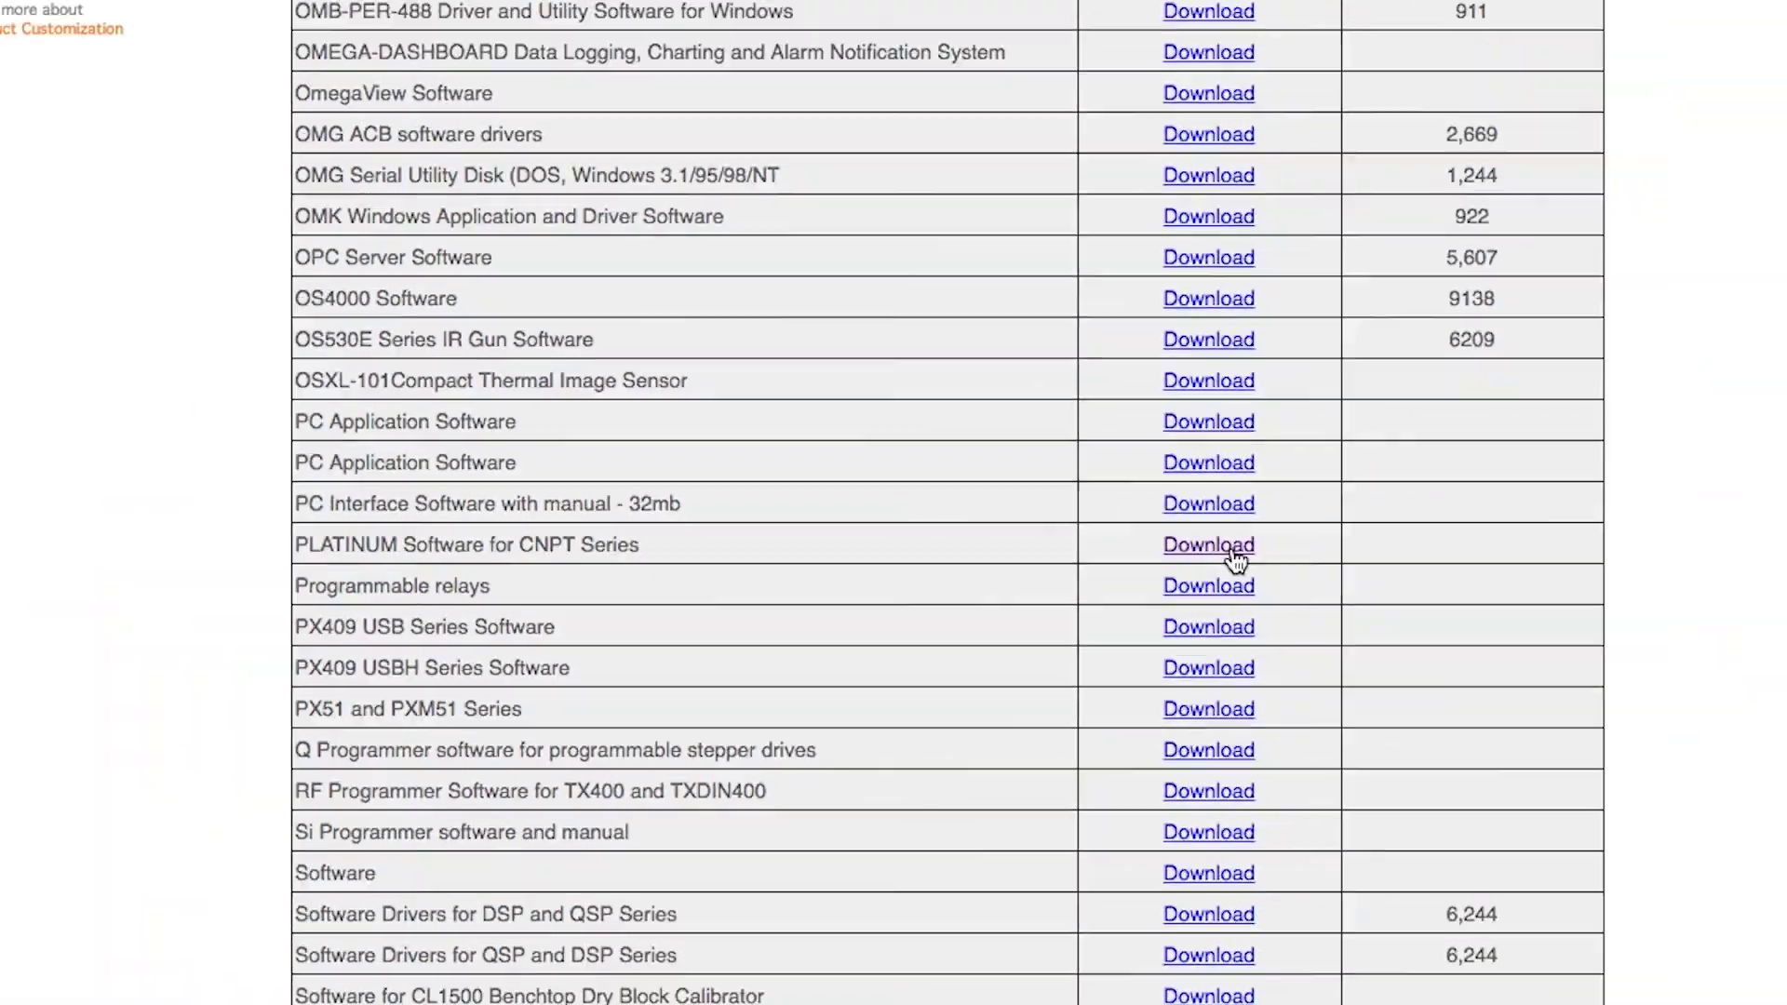
pyautogui.click(1334, 565)
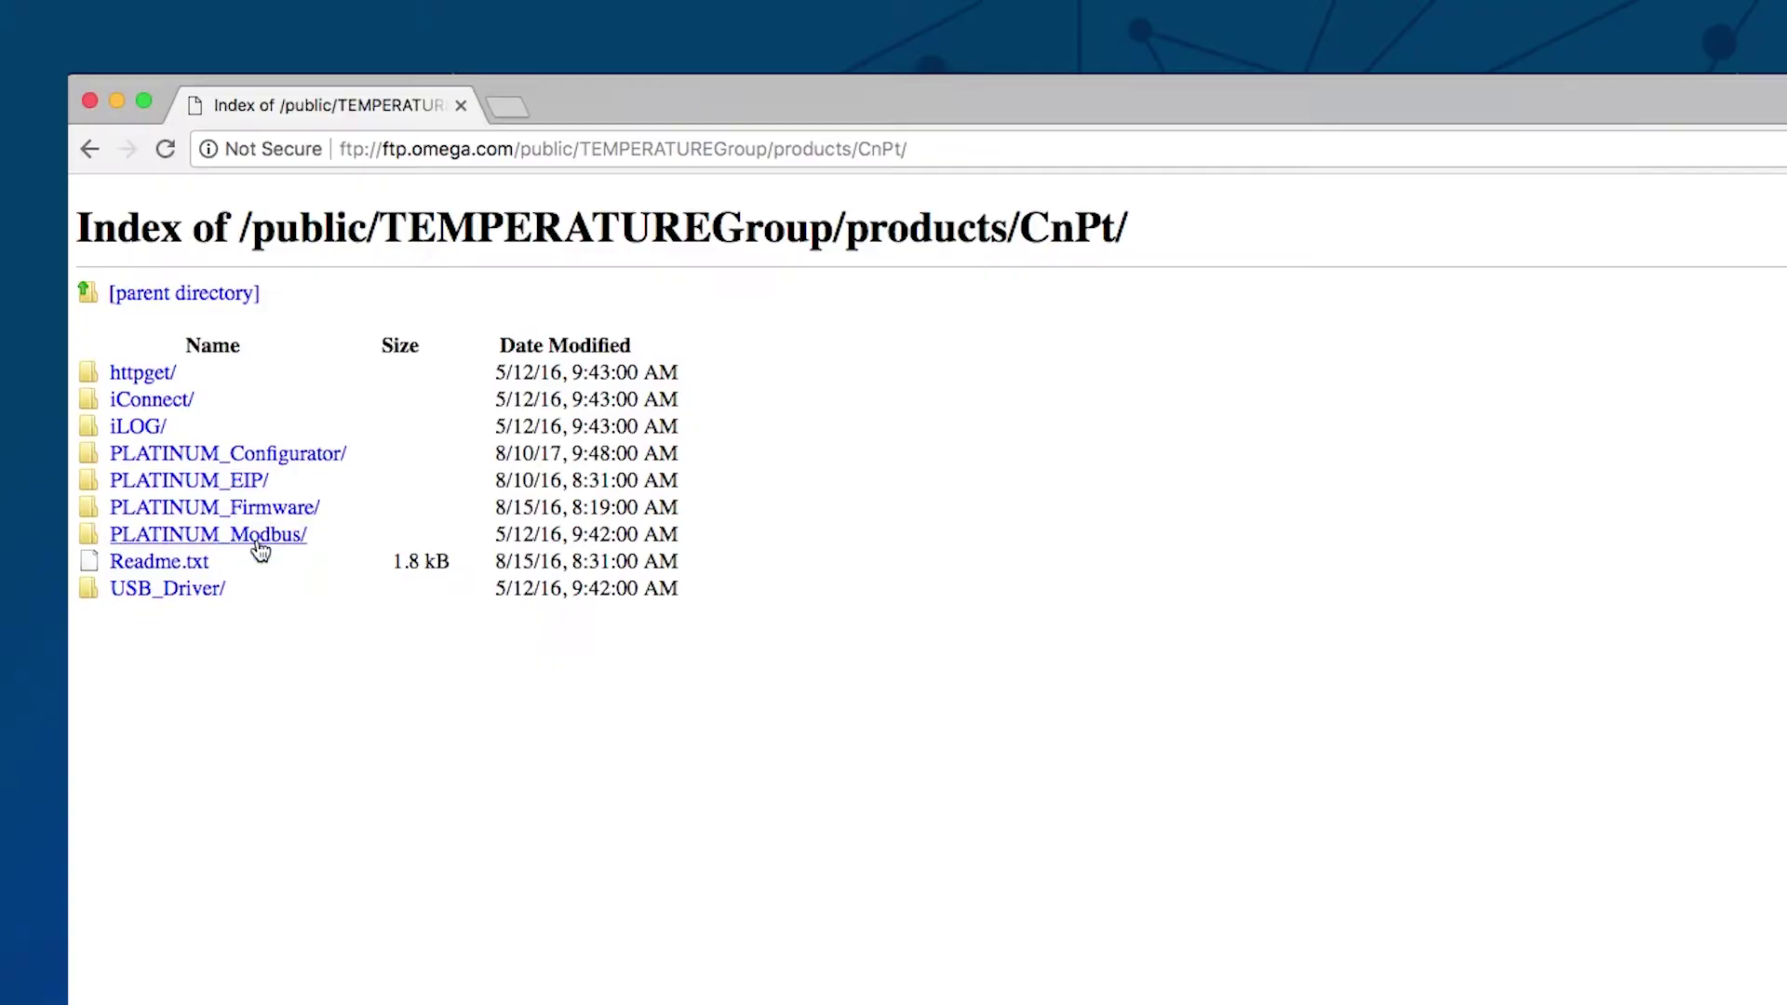
pyautogui.click(262, 460)
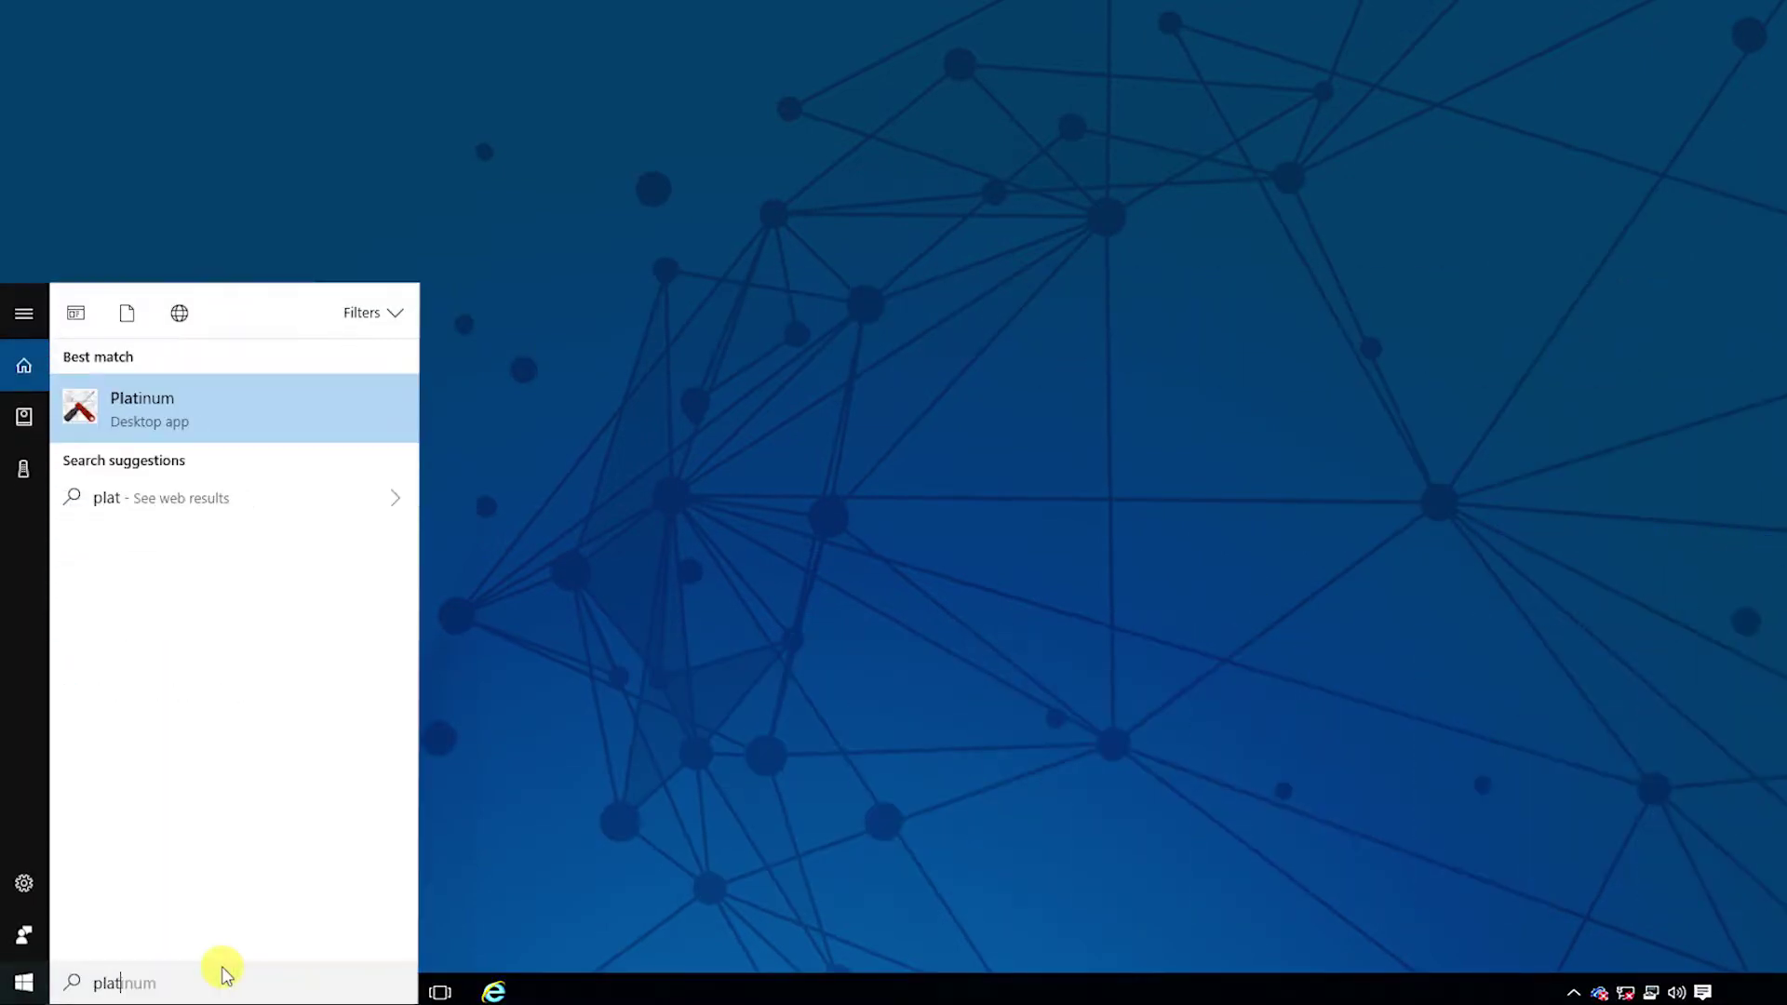
pyautogui.write('u')
# - Launch Platinum and connect to the controller over USB on COM3 with Modbus_RTU
pyautogui.press('Return')
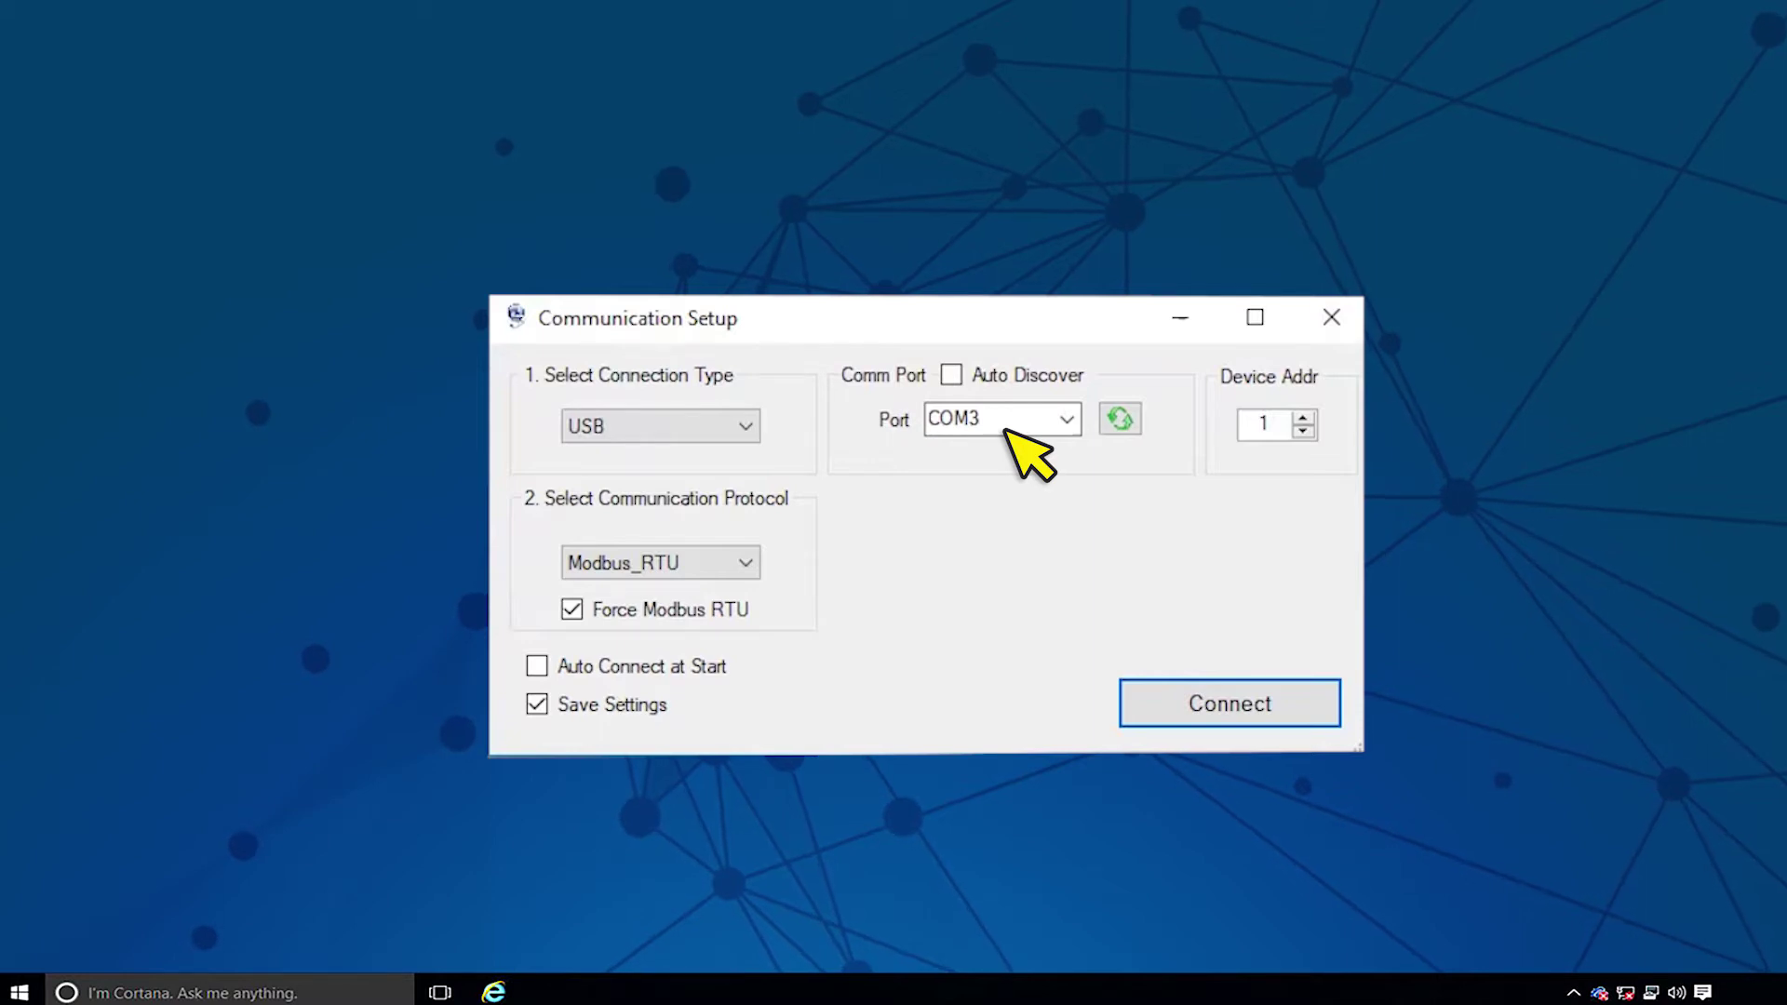
pyautogui.click(1287, 704)
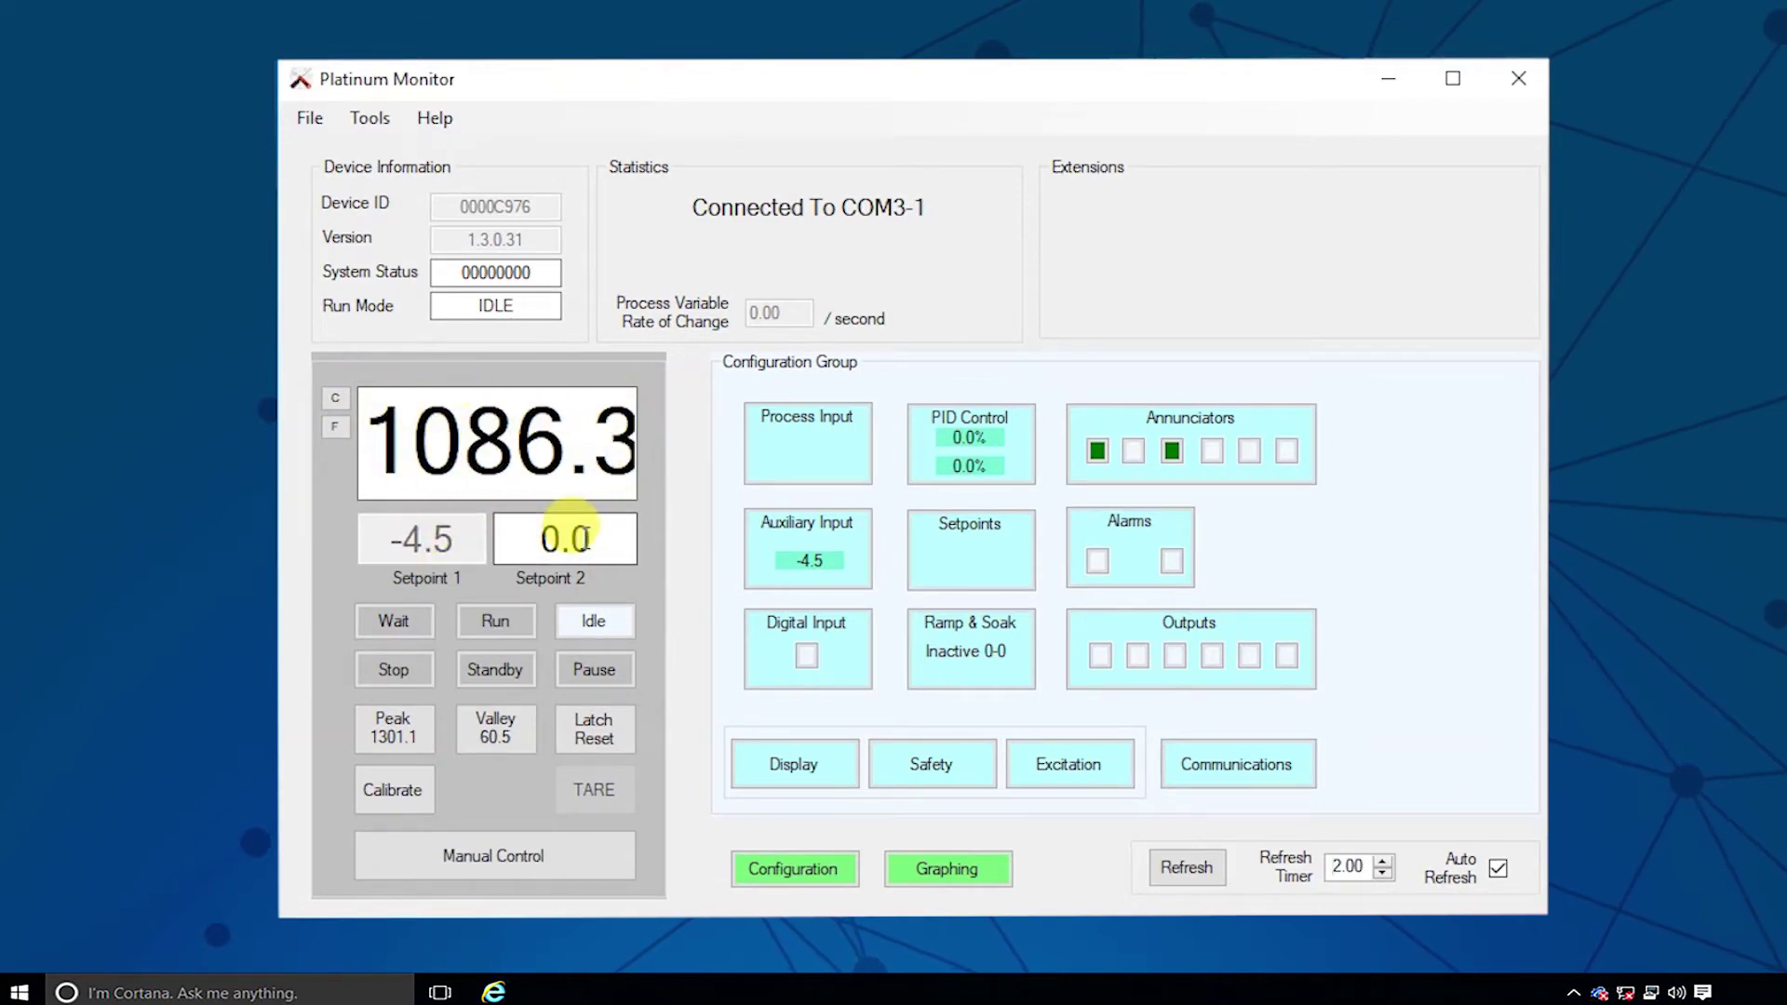
# - Review the Setpoints settings and close them again
pyautogui.click(933, 526)
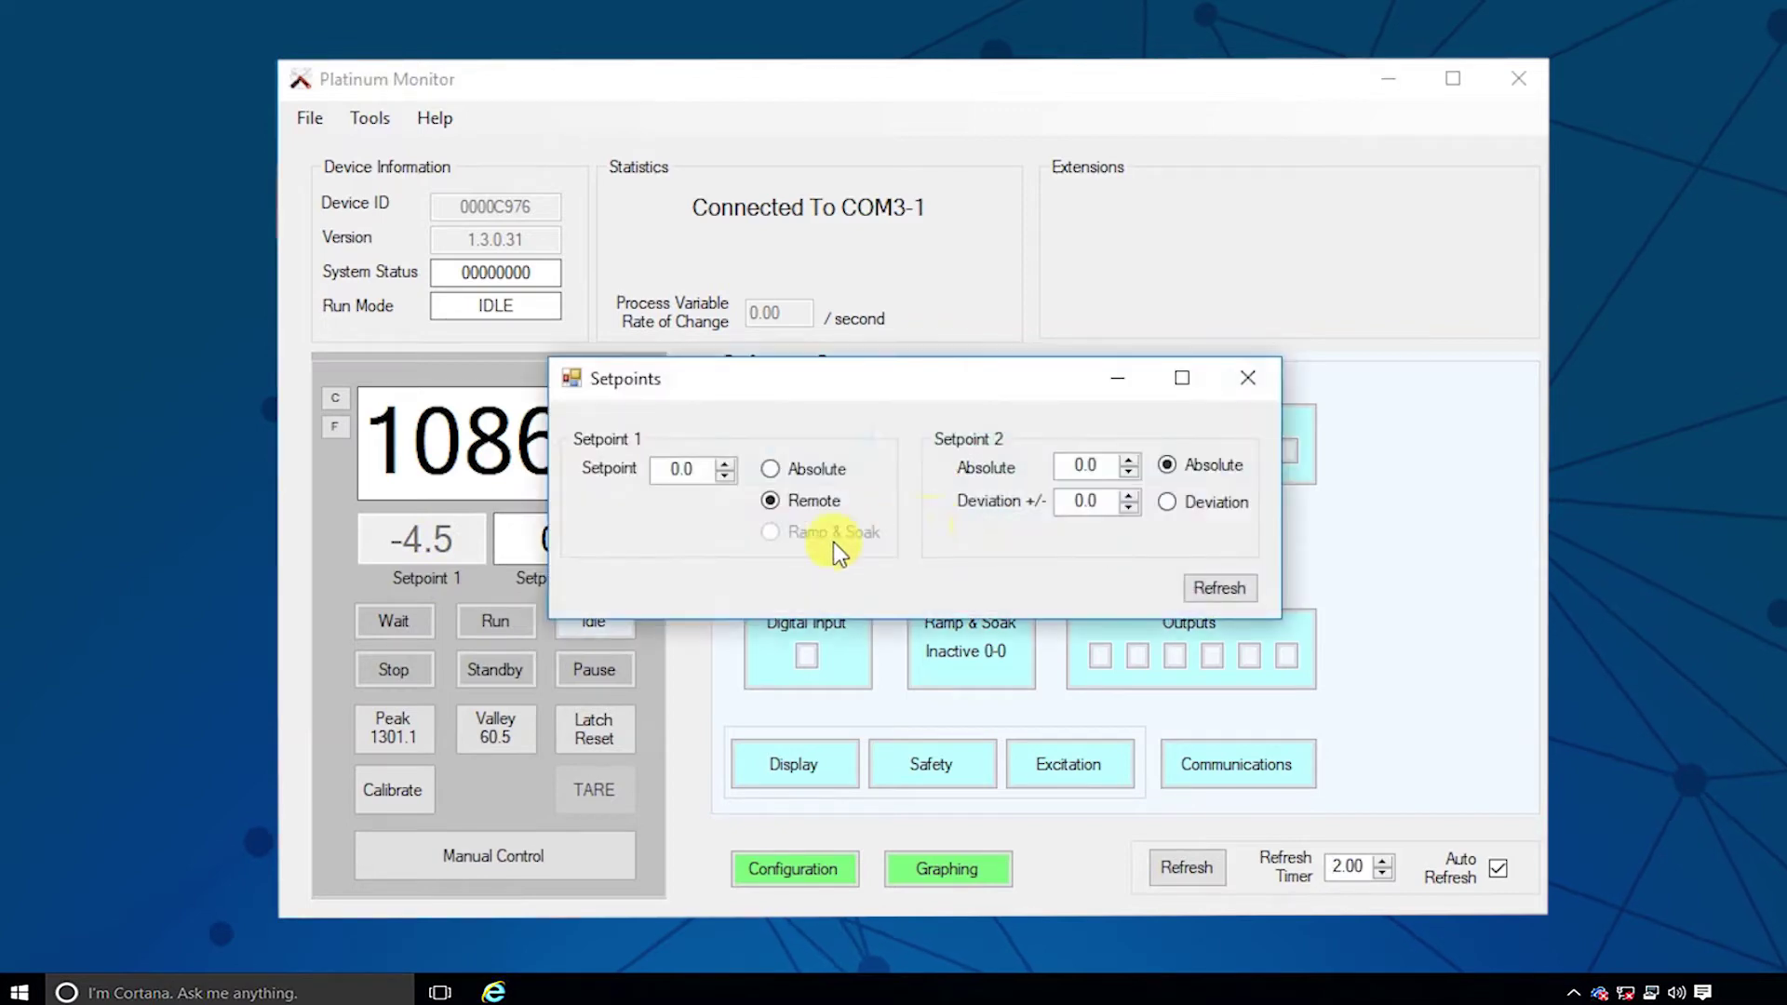
pyautogui.click(1257, 399)
# - Review the Process Input settings, browsing the Input Type choices including Thermistor
pyautogui.click(756, 424)
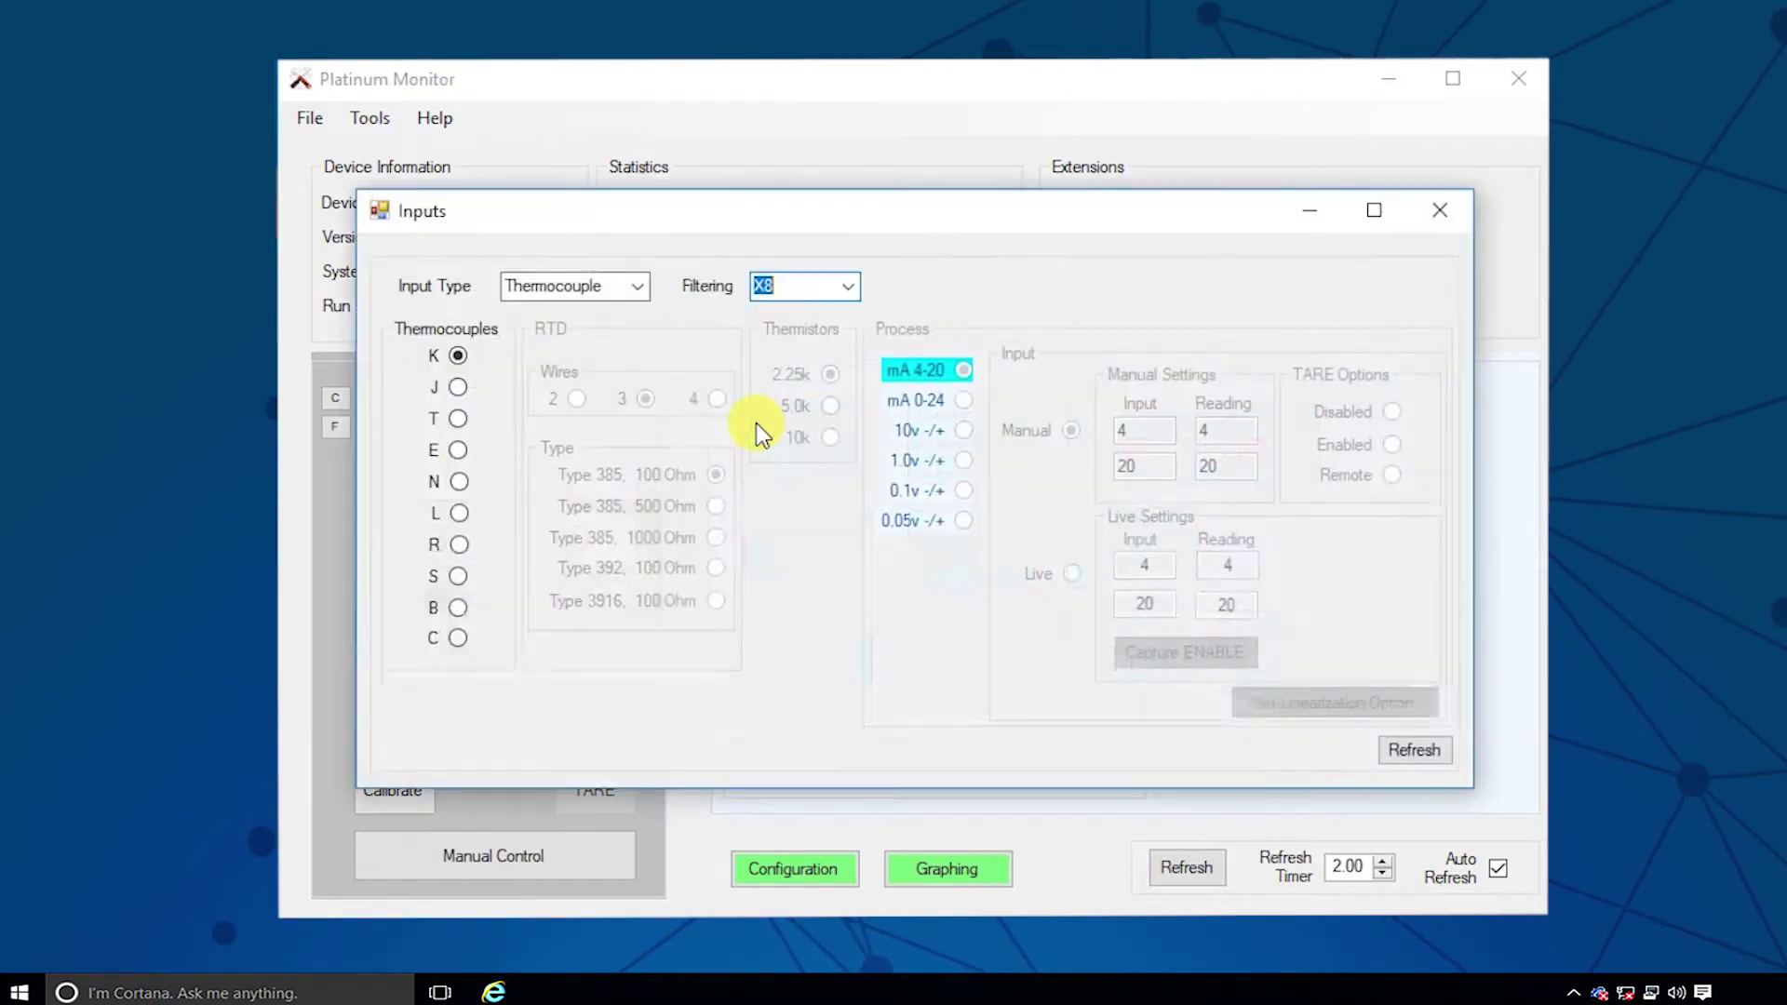
pyautogui.click(637, 285)
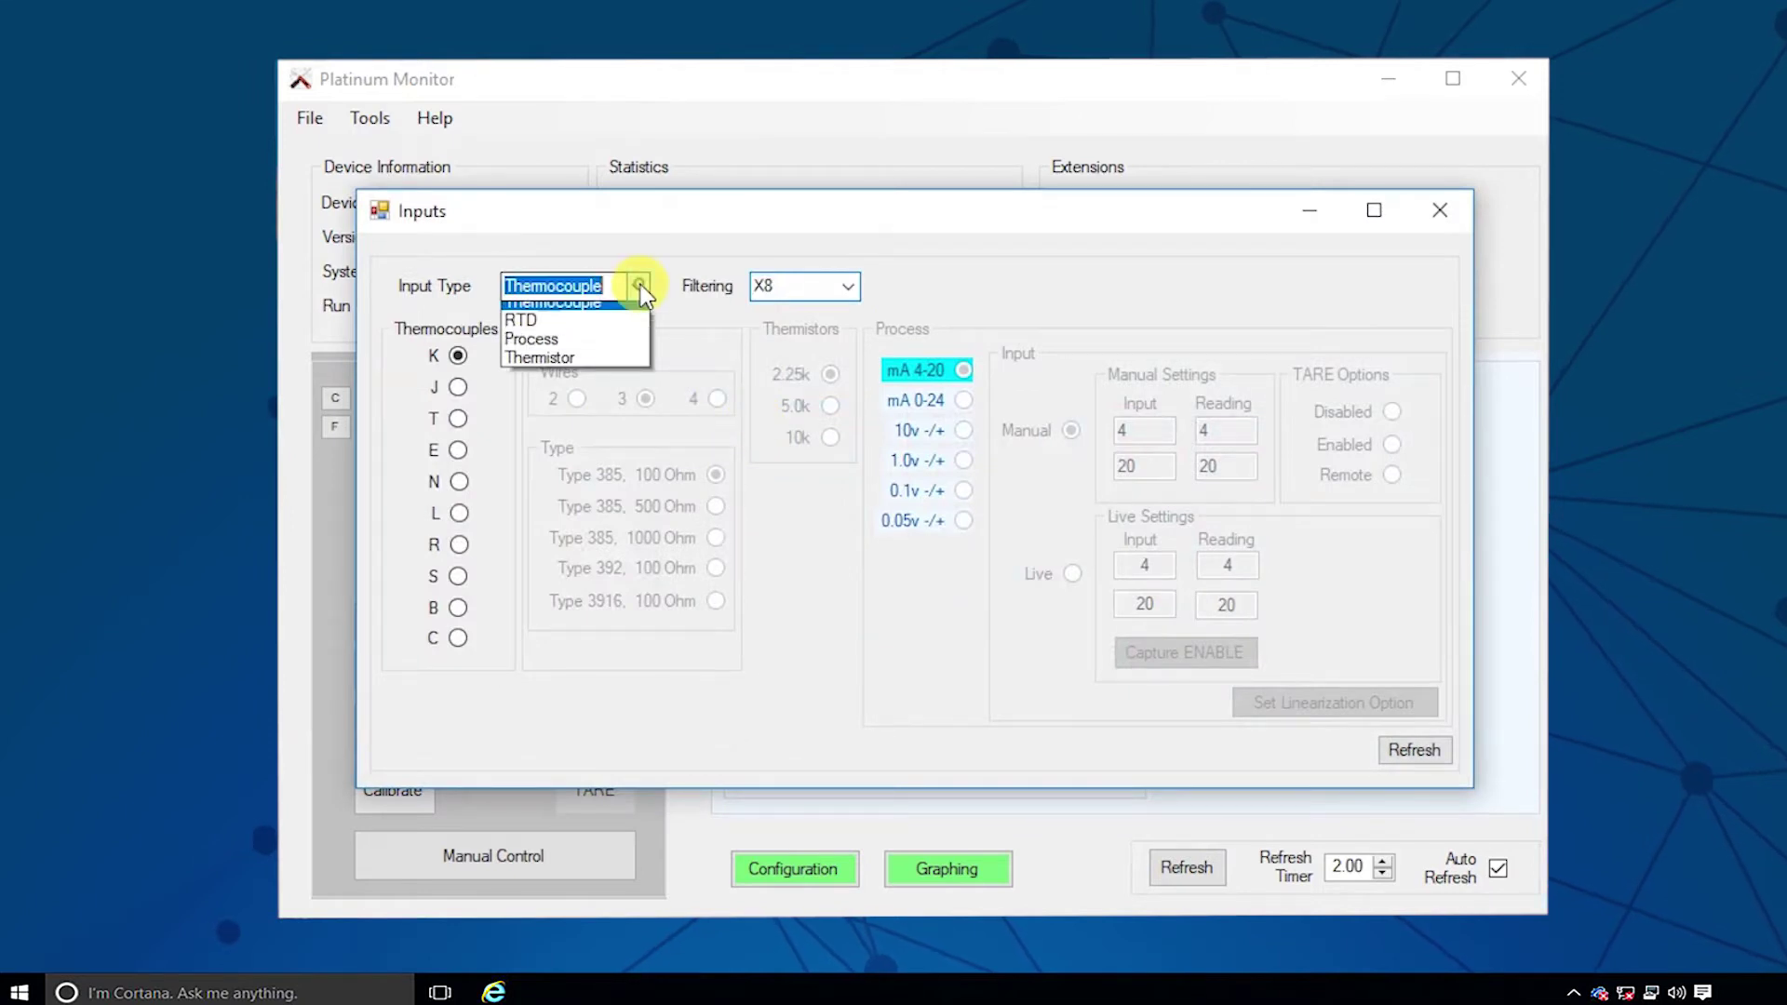
pyautogui.click(601, 357)
pyautogui.click(1447, 218)
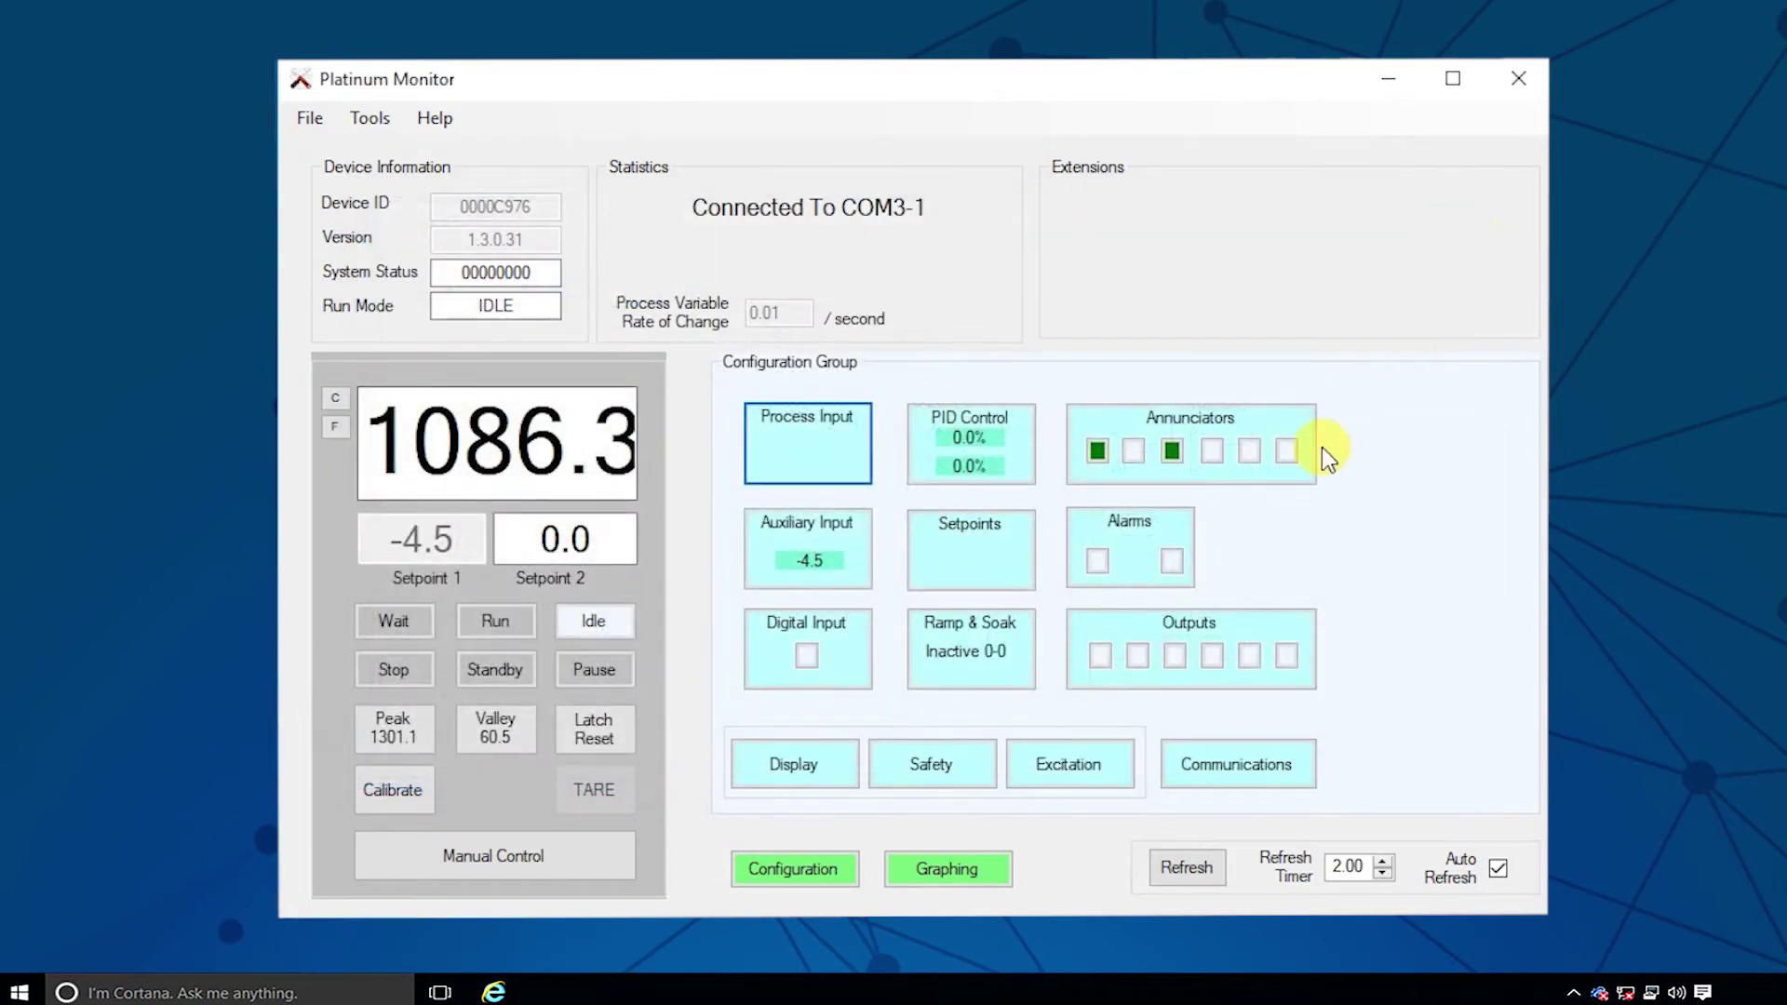
pyautogui.click(1017, 430)
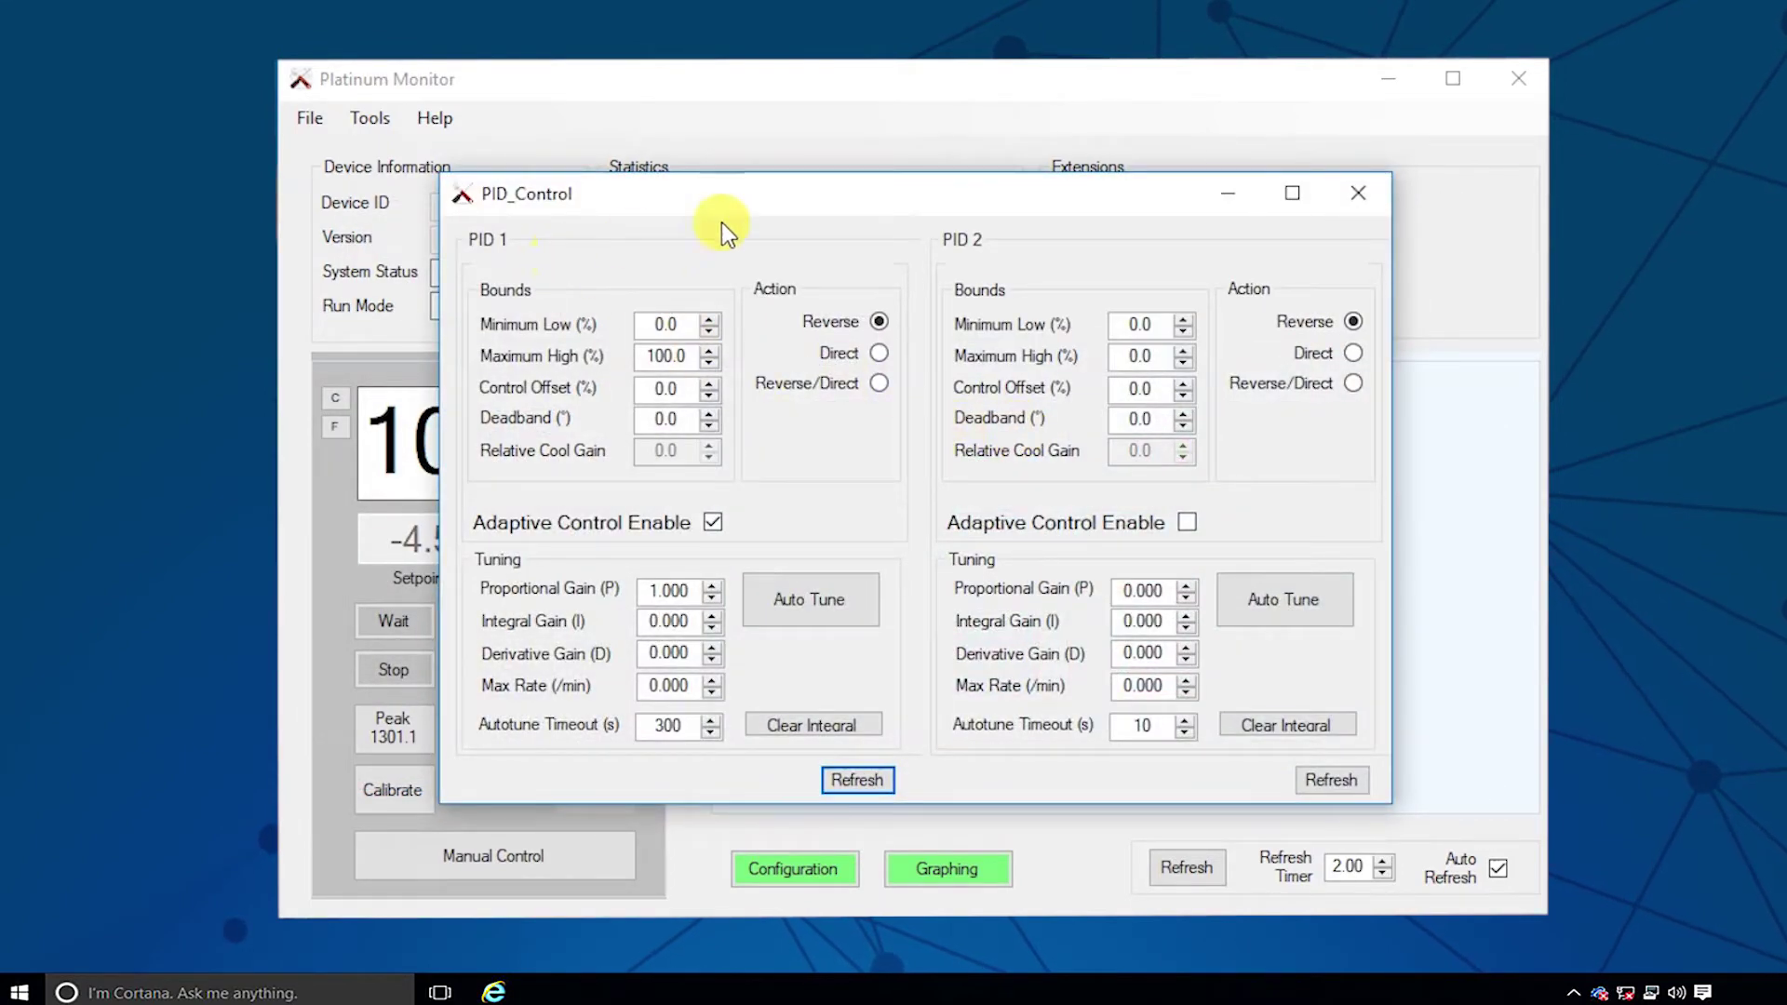
pyautogui.click(1362, 200)
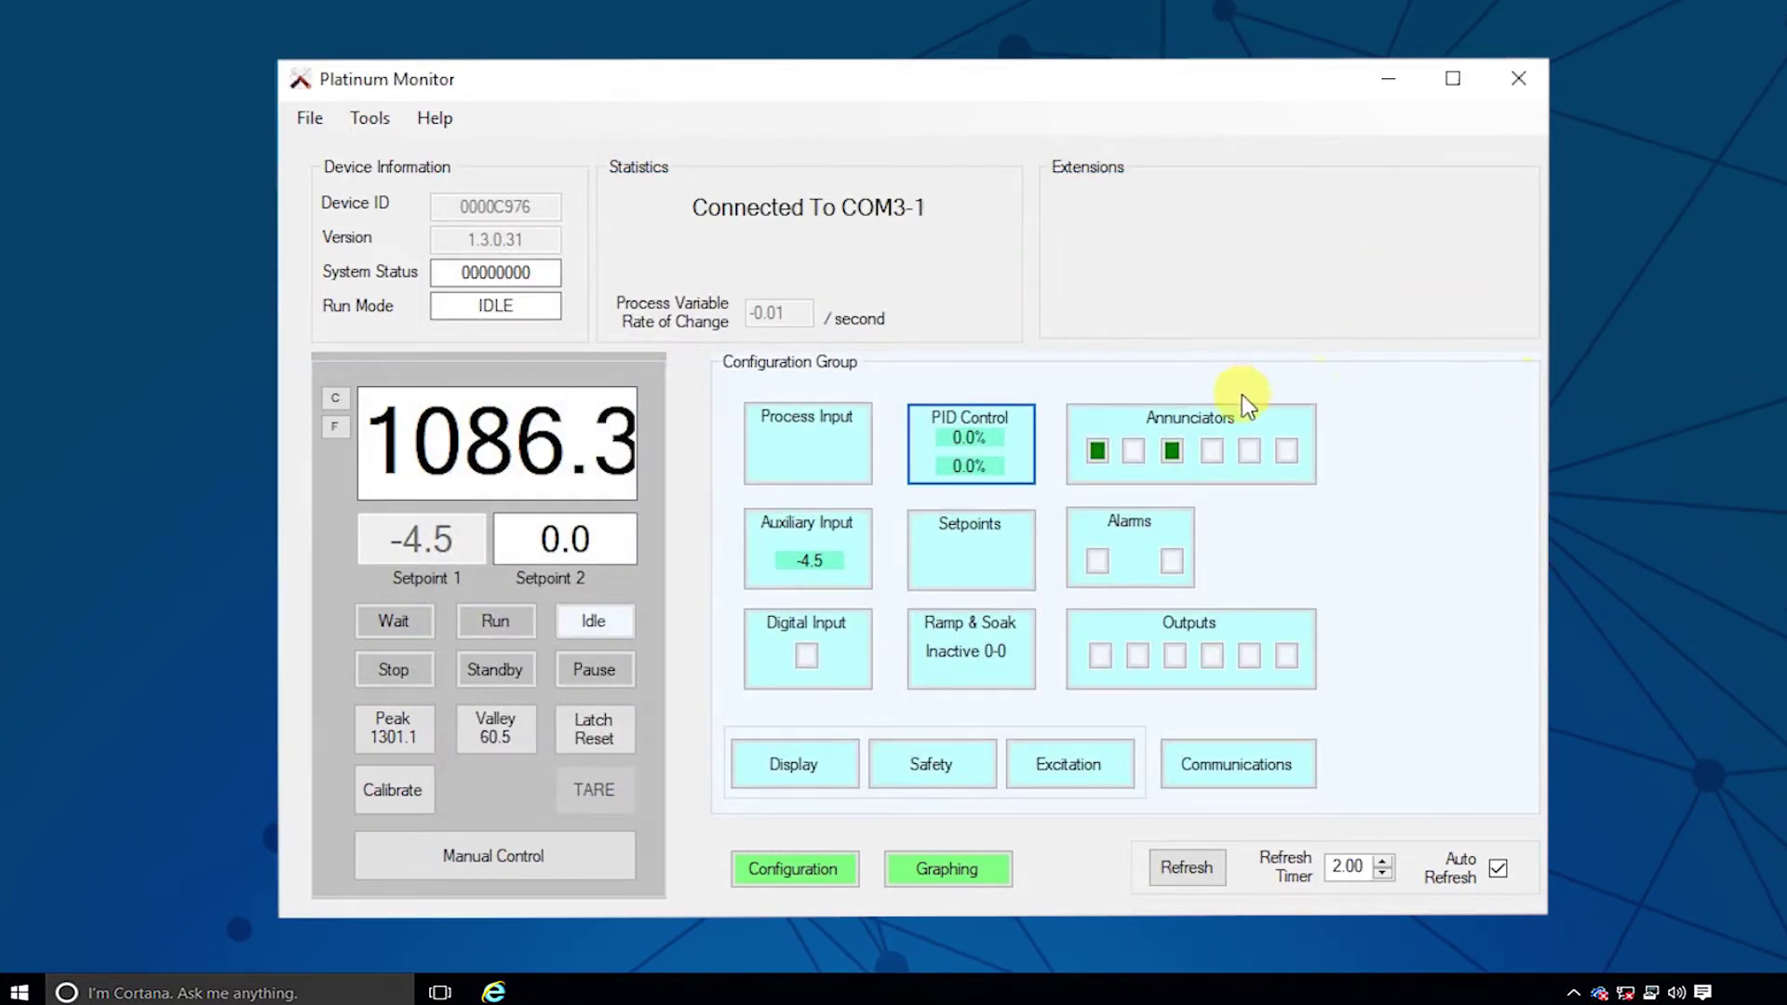
pyautogui.click(1190, 426)
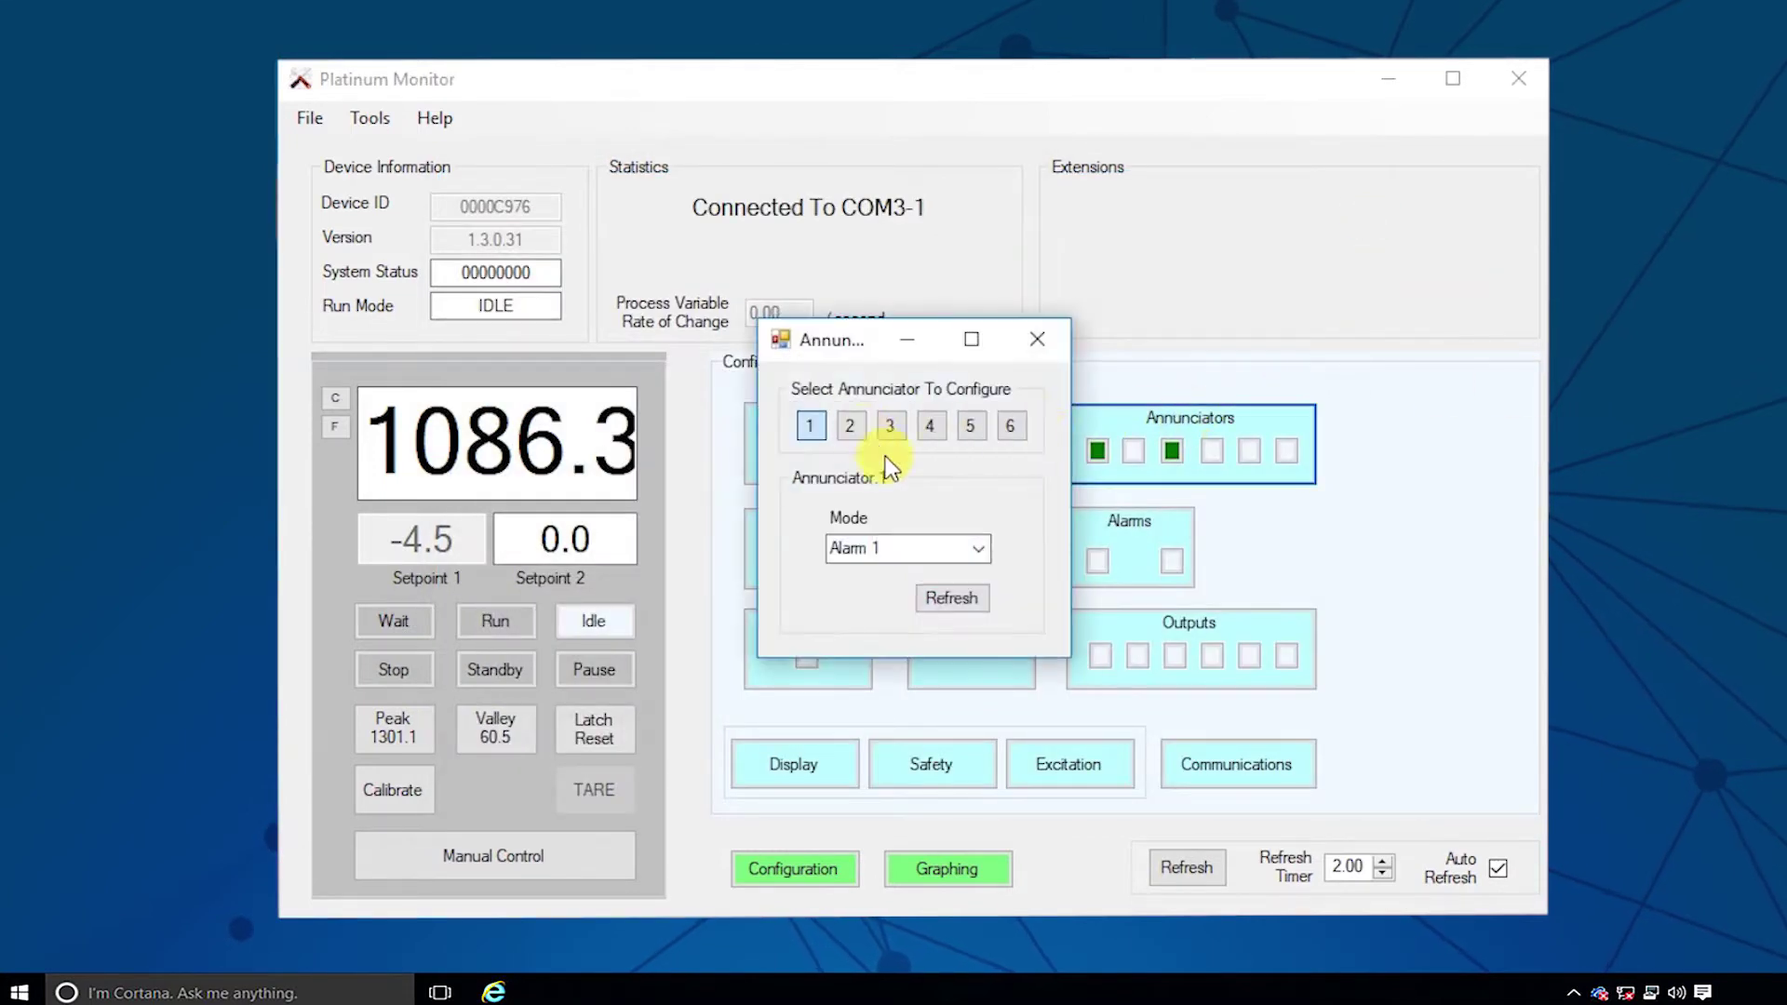
pyautogui.click(978, 550)
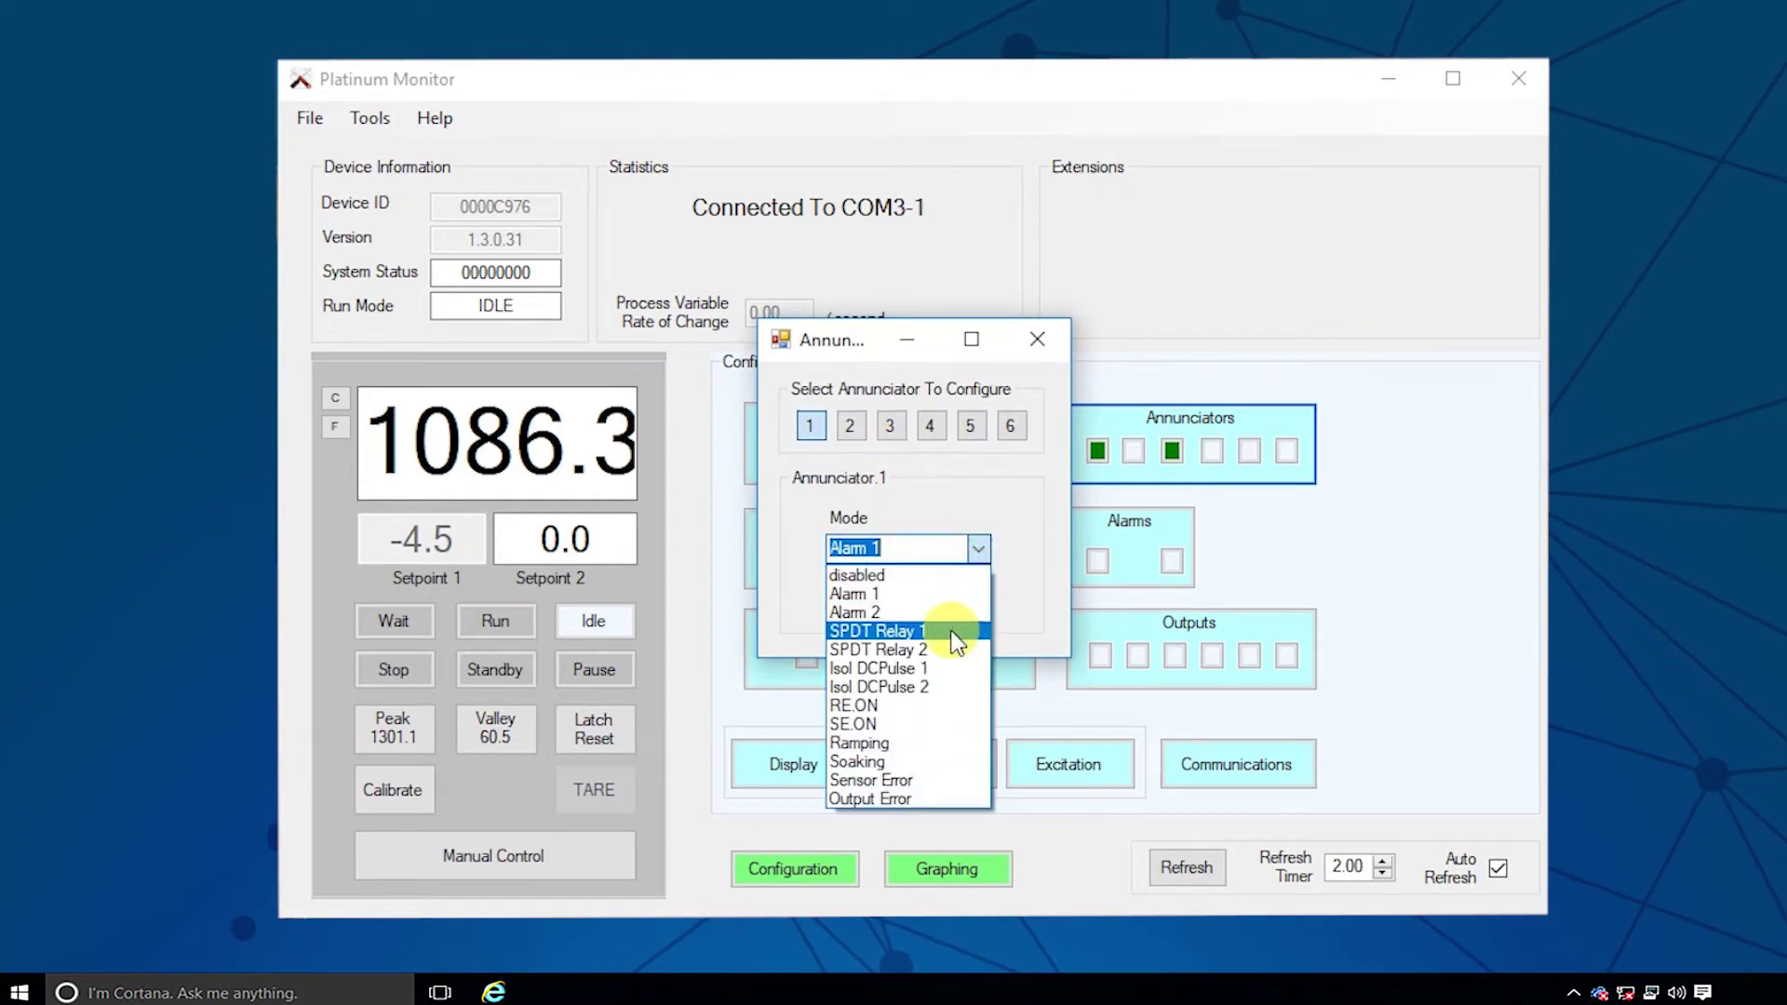
pyautogui.click(796, 552)
pyautogui.click(1050, 343)
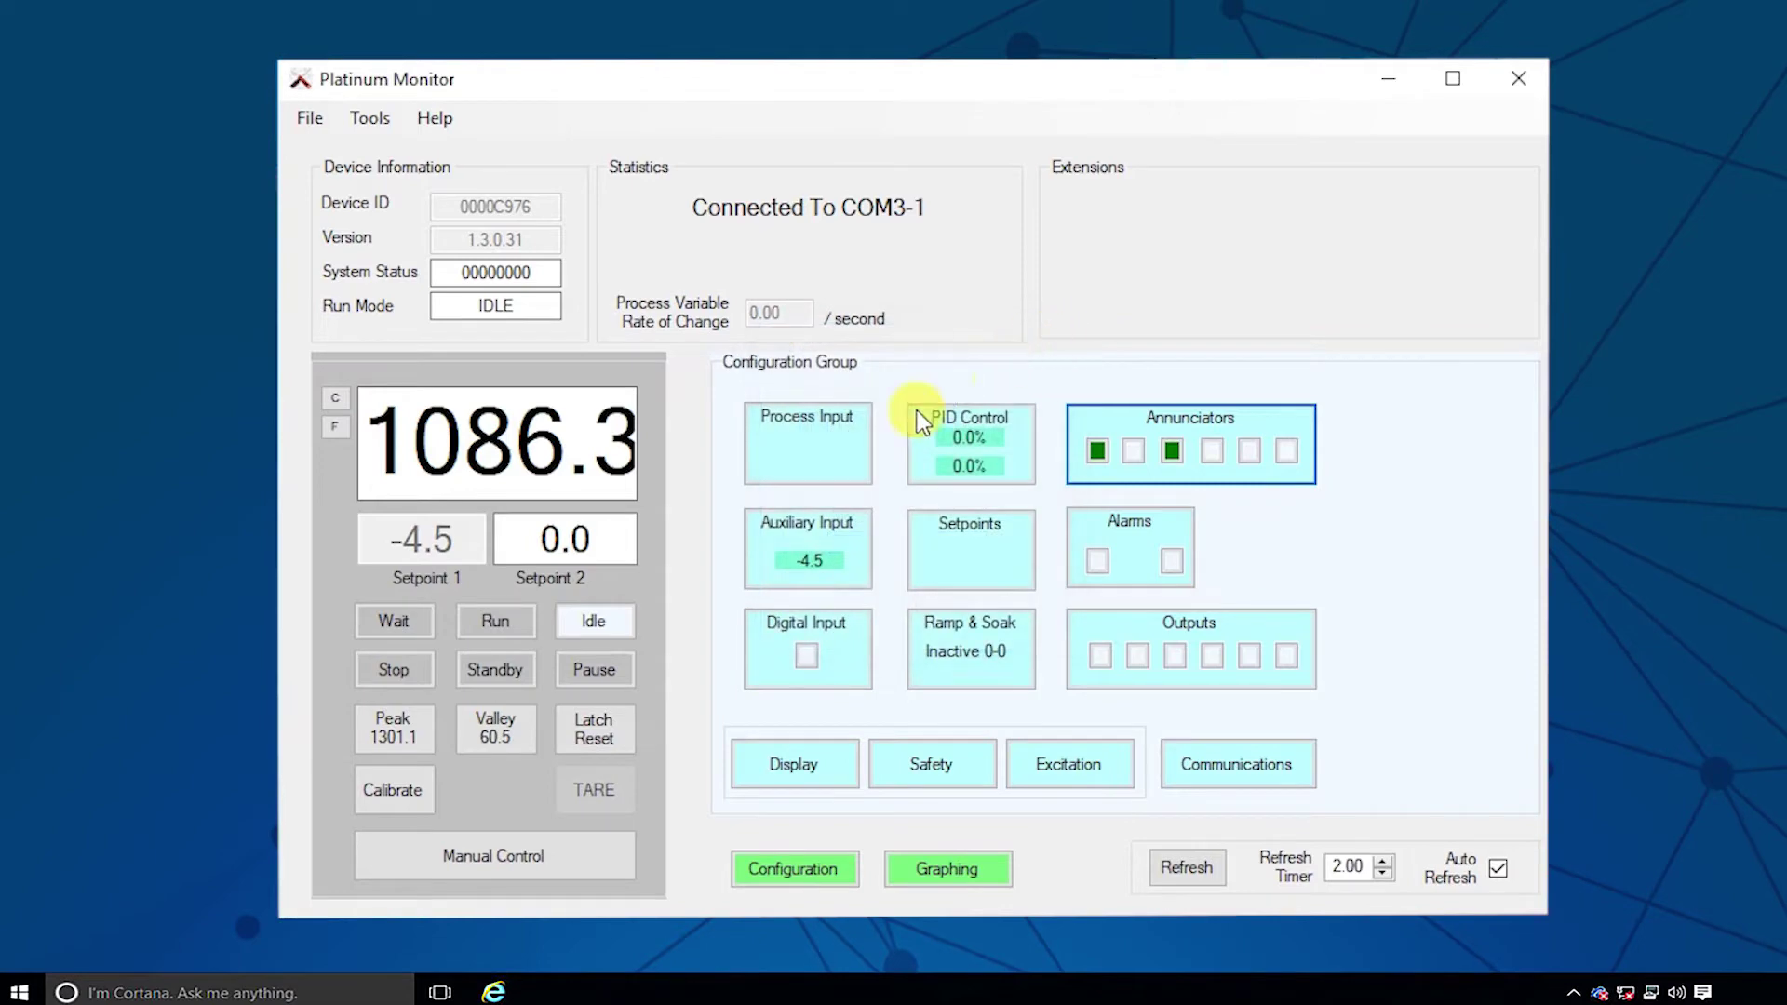
pyautogui.click(856, 531)
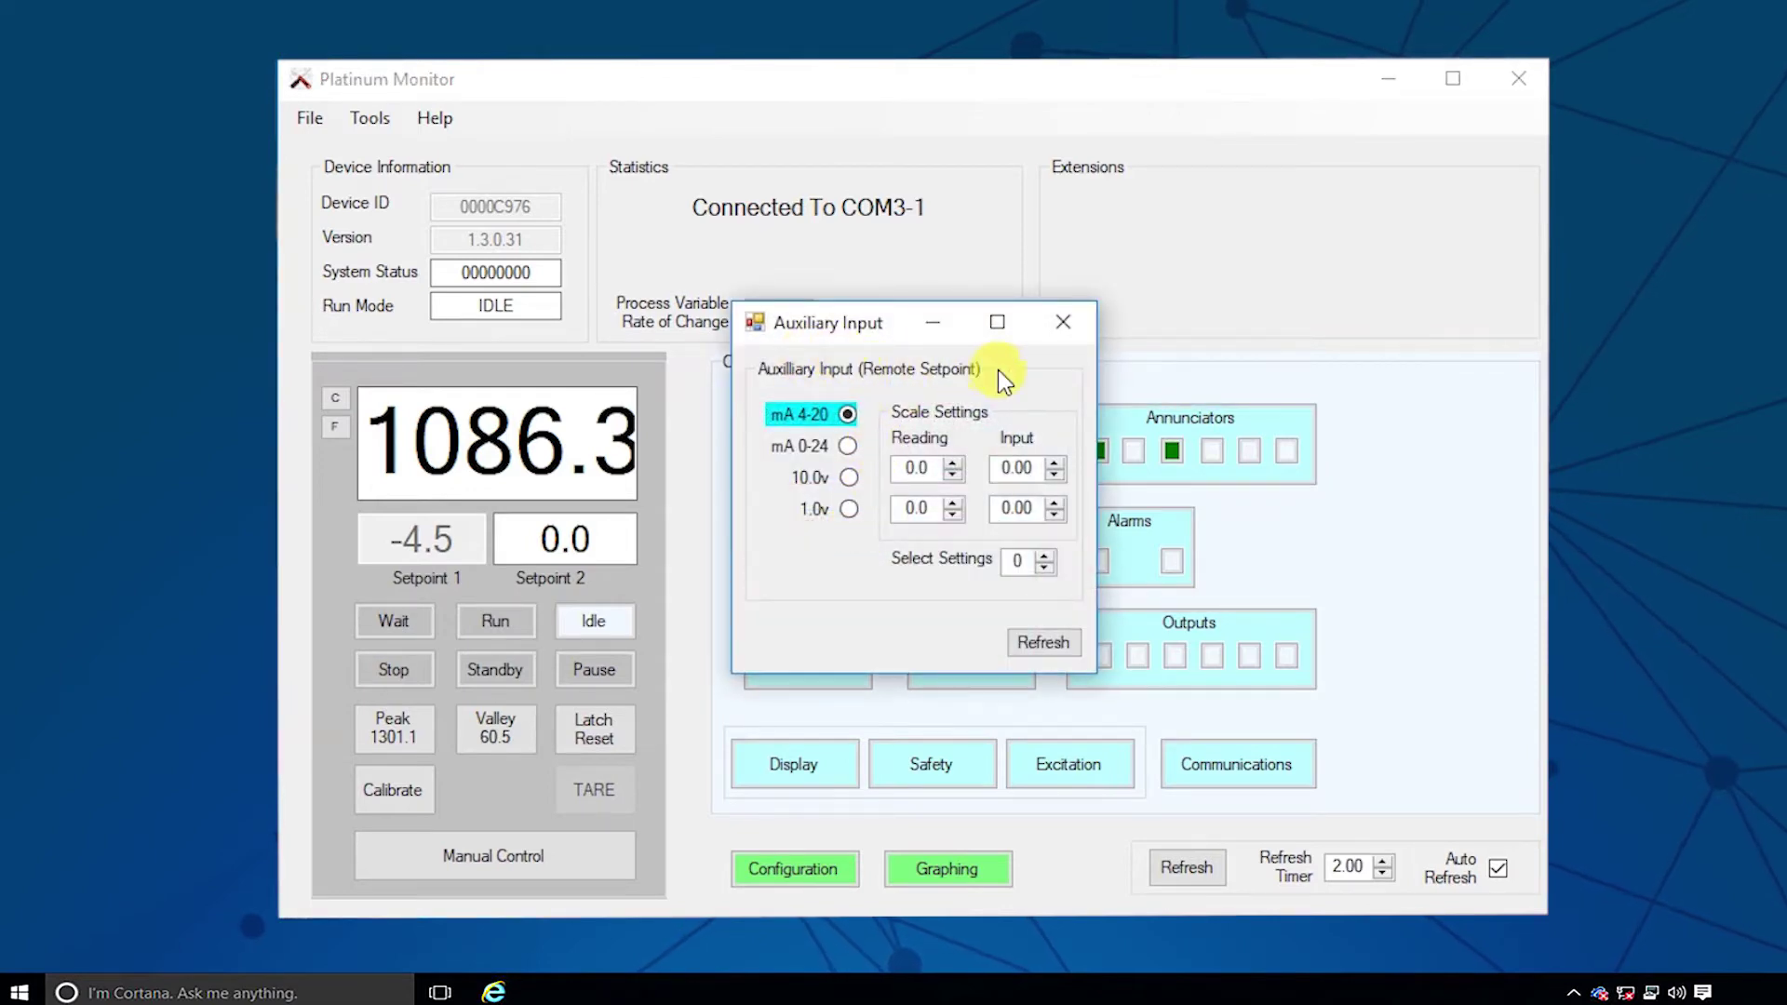
pyautogui.click(1083, 322)
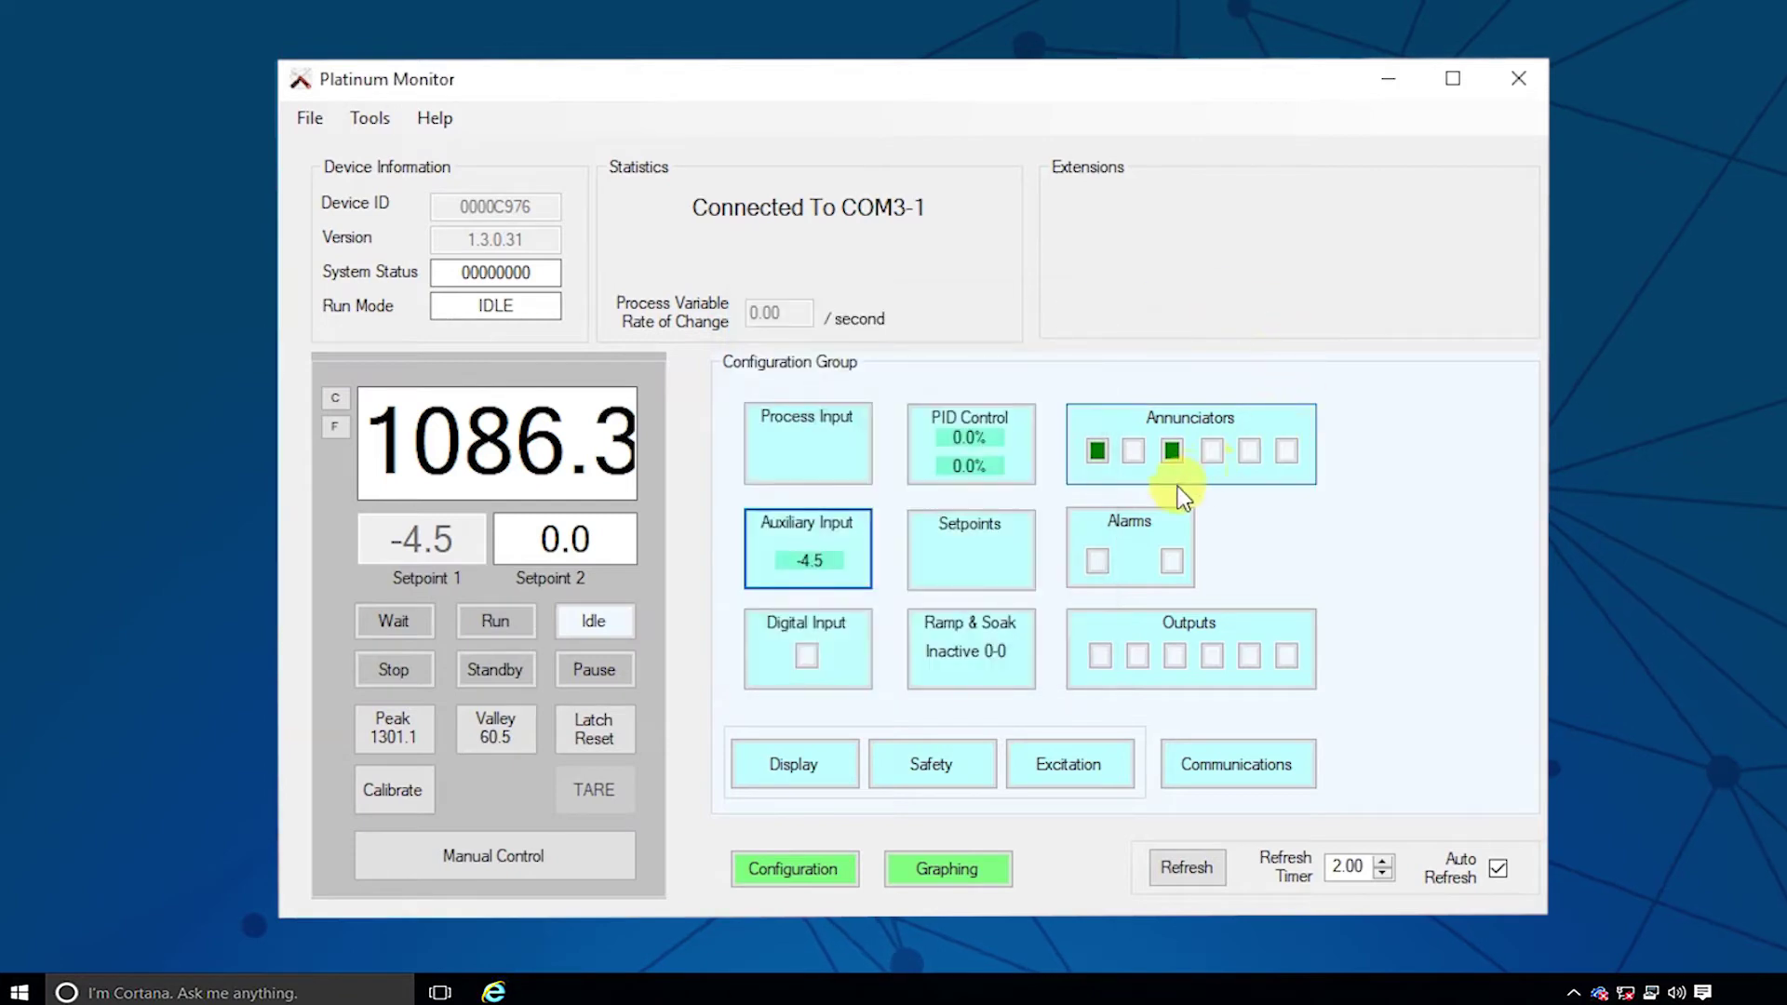
# - Review Alarm 1's mode choices, keeping ABOVE
pyautogui.click(1148, 556)
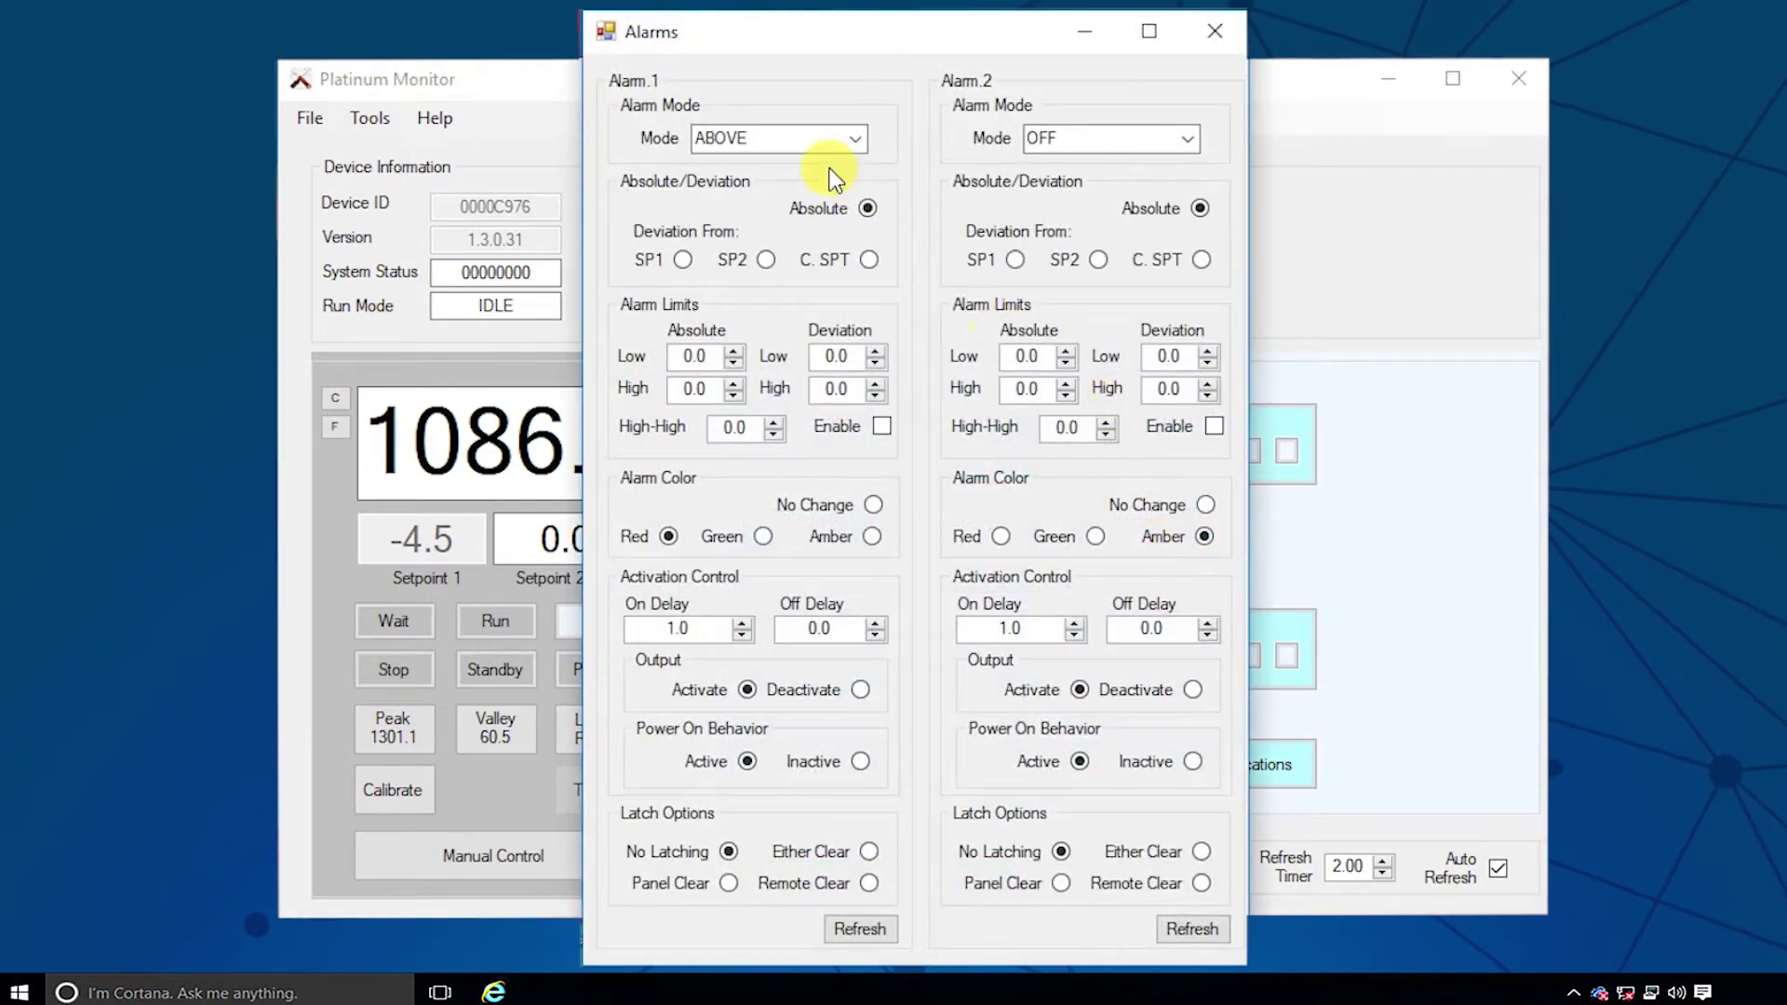
pyautogui.click(858, 141)
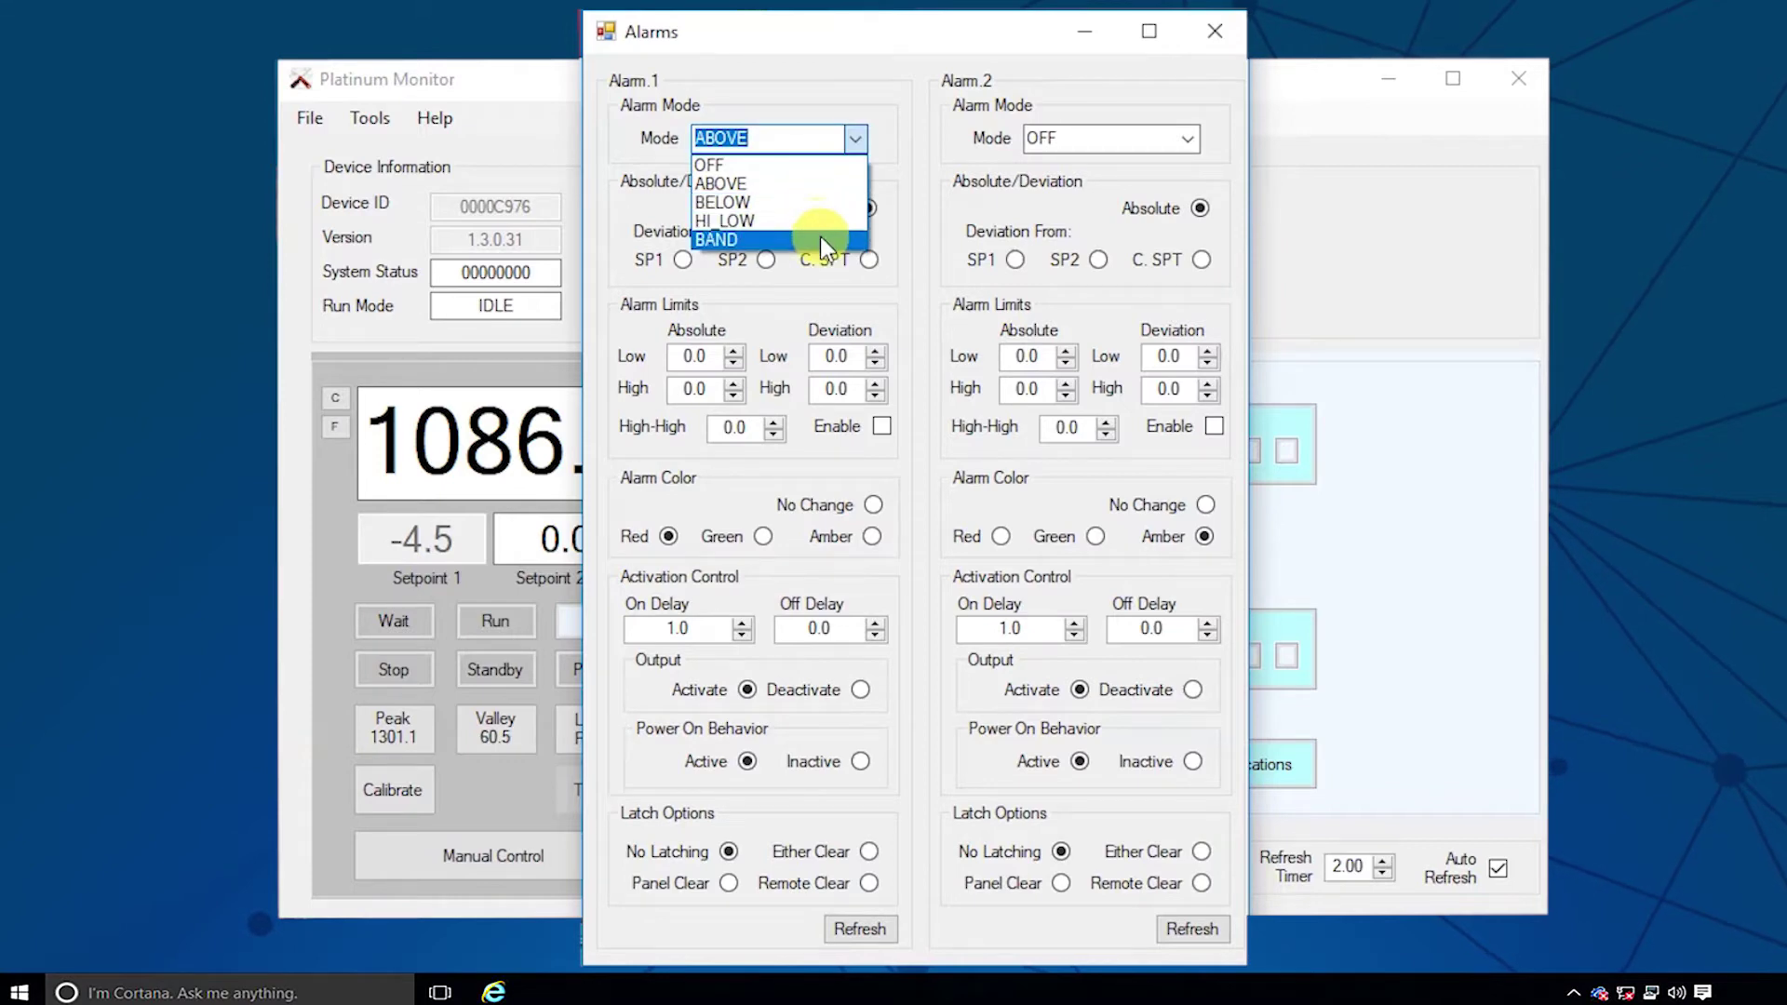
pyautogui.click(903, 179)
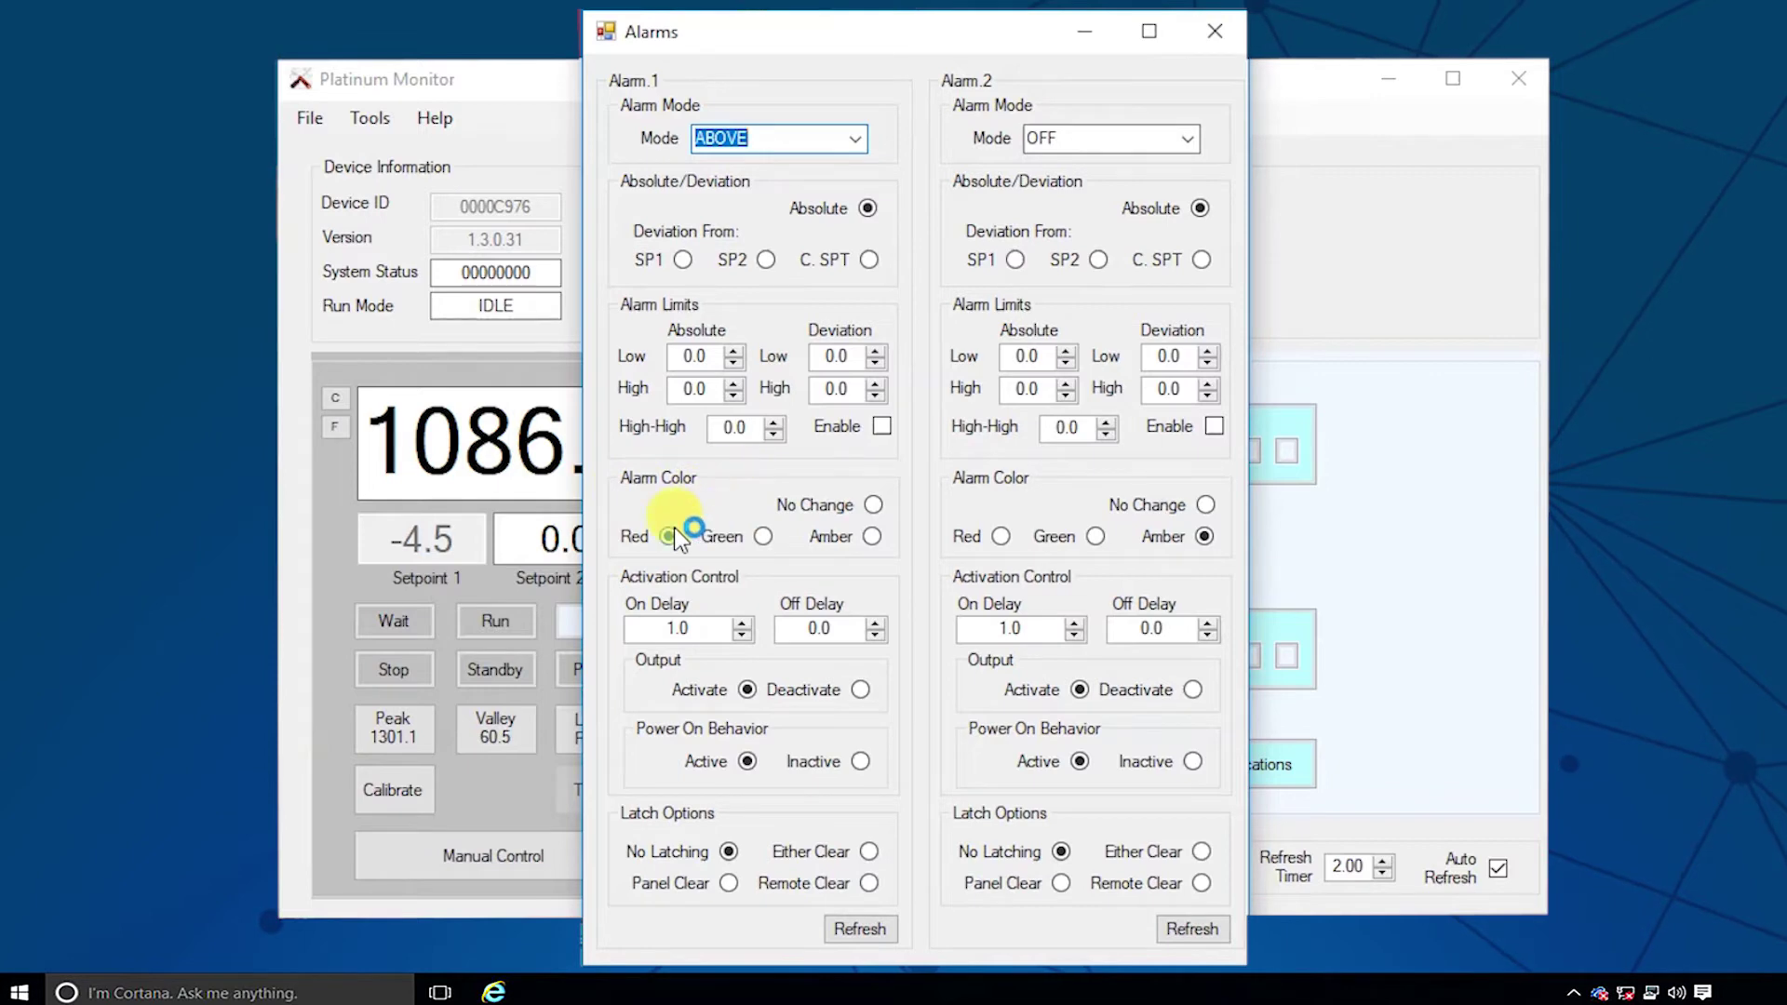
# - Change Alarm 1's colour to amber and update the controller
pyautogui.click(865, 537)
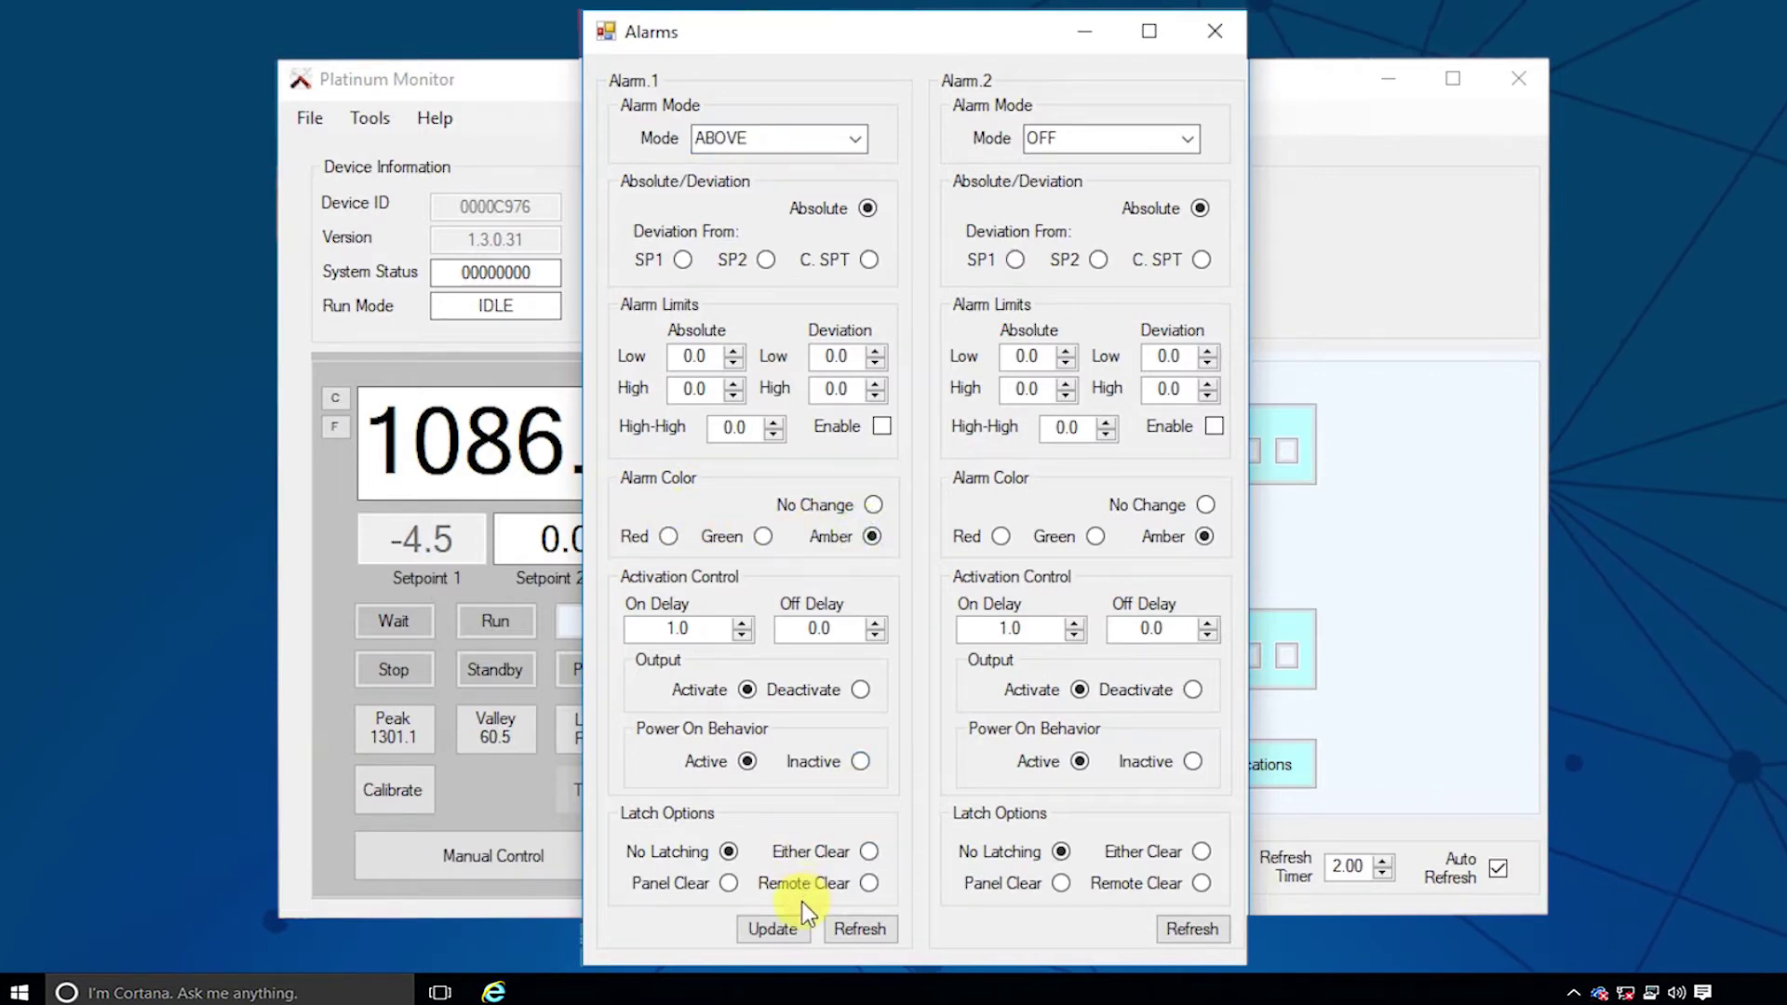
pyautogui.click(778, 933)
pyautogui.click(1215, 31)
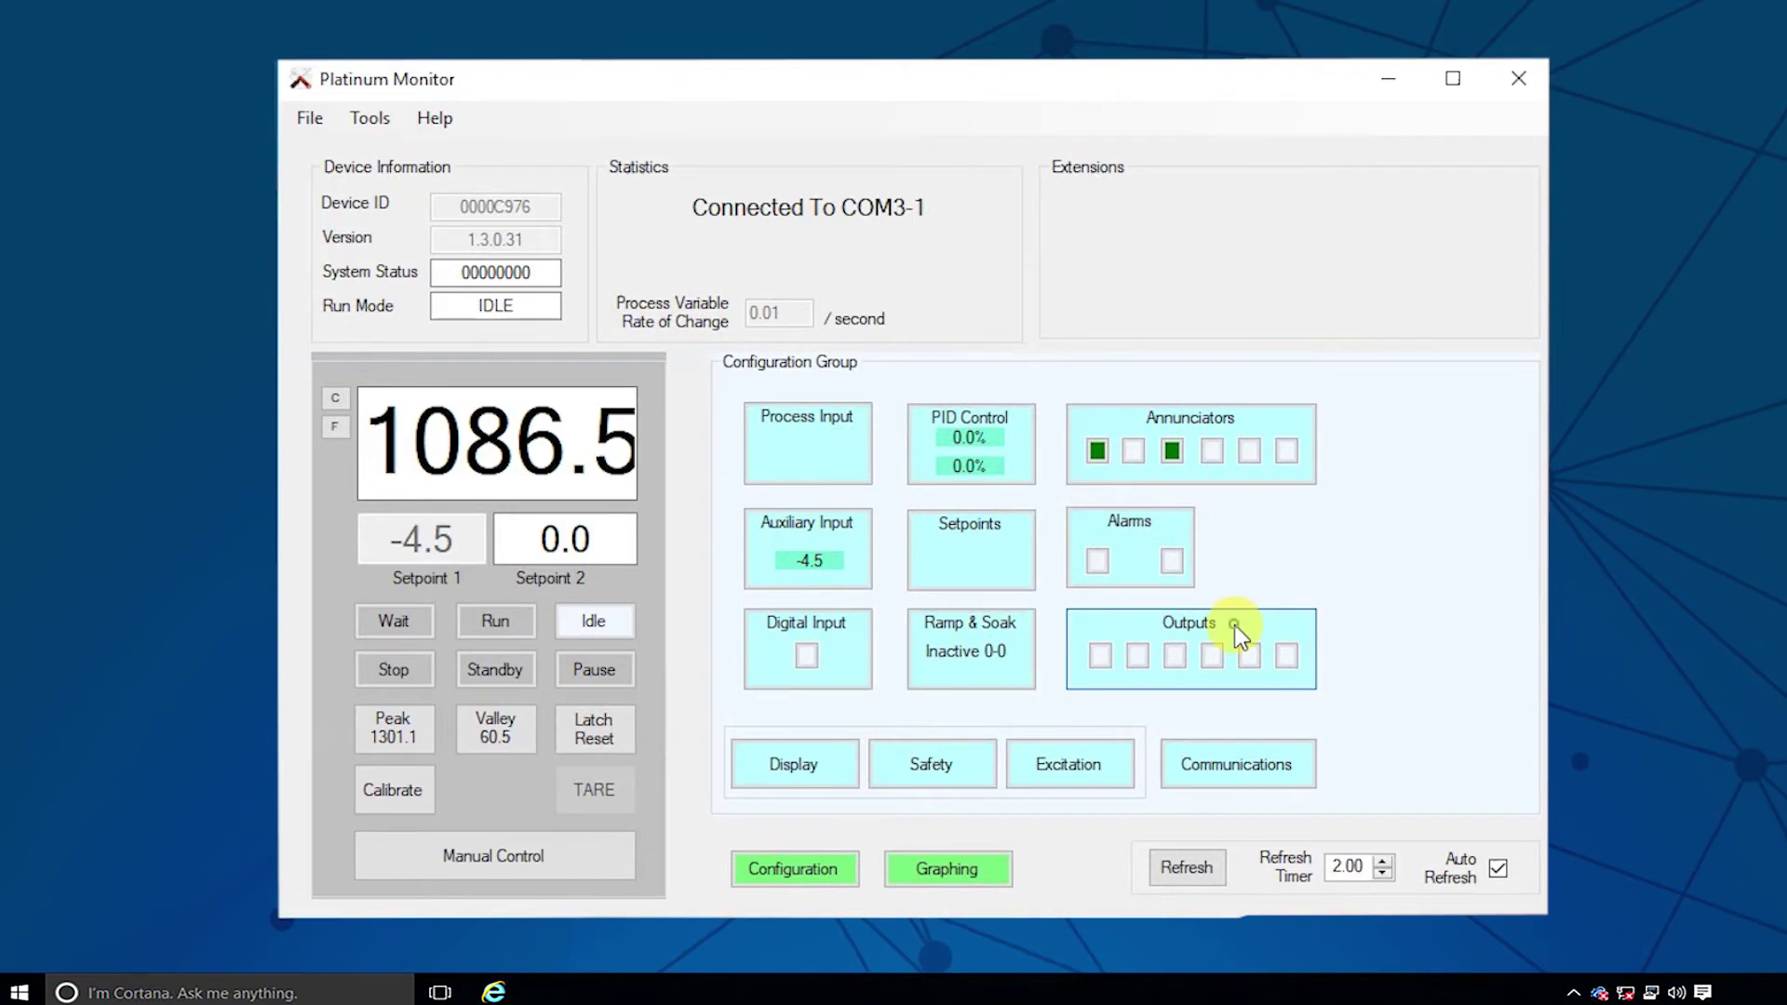
# - Review Output 1's mode choices keeping ALARM 1, close Outputs, and bring up the Display settings
pyautogui.click(1234, 624)
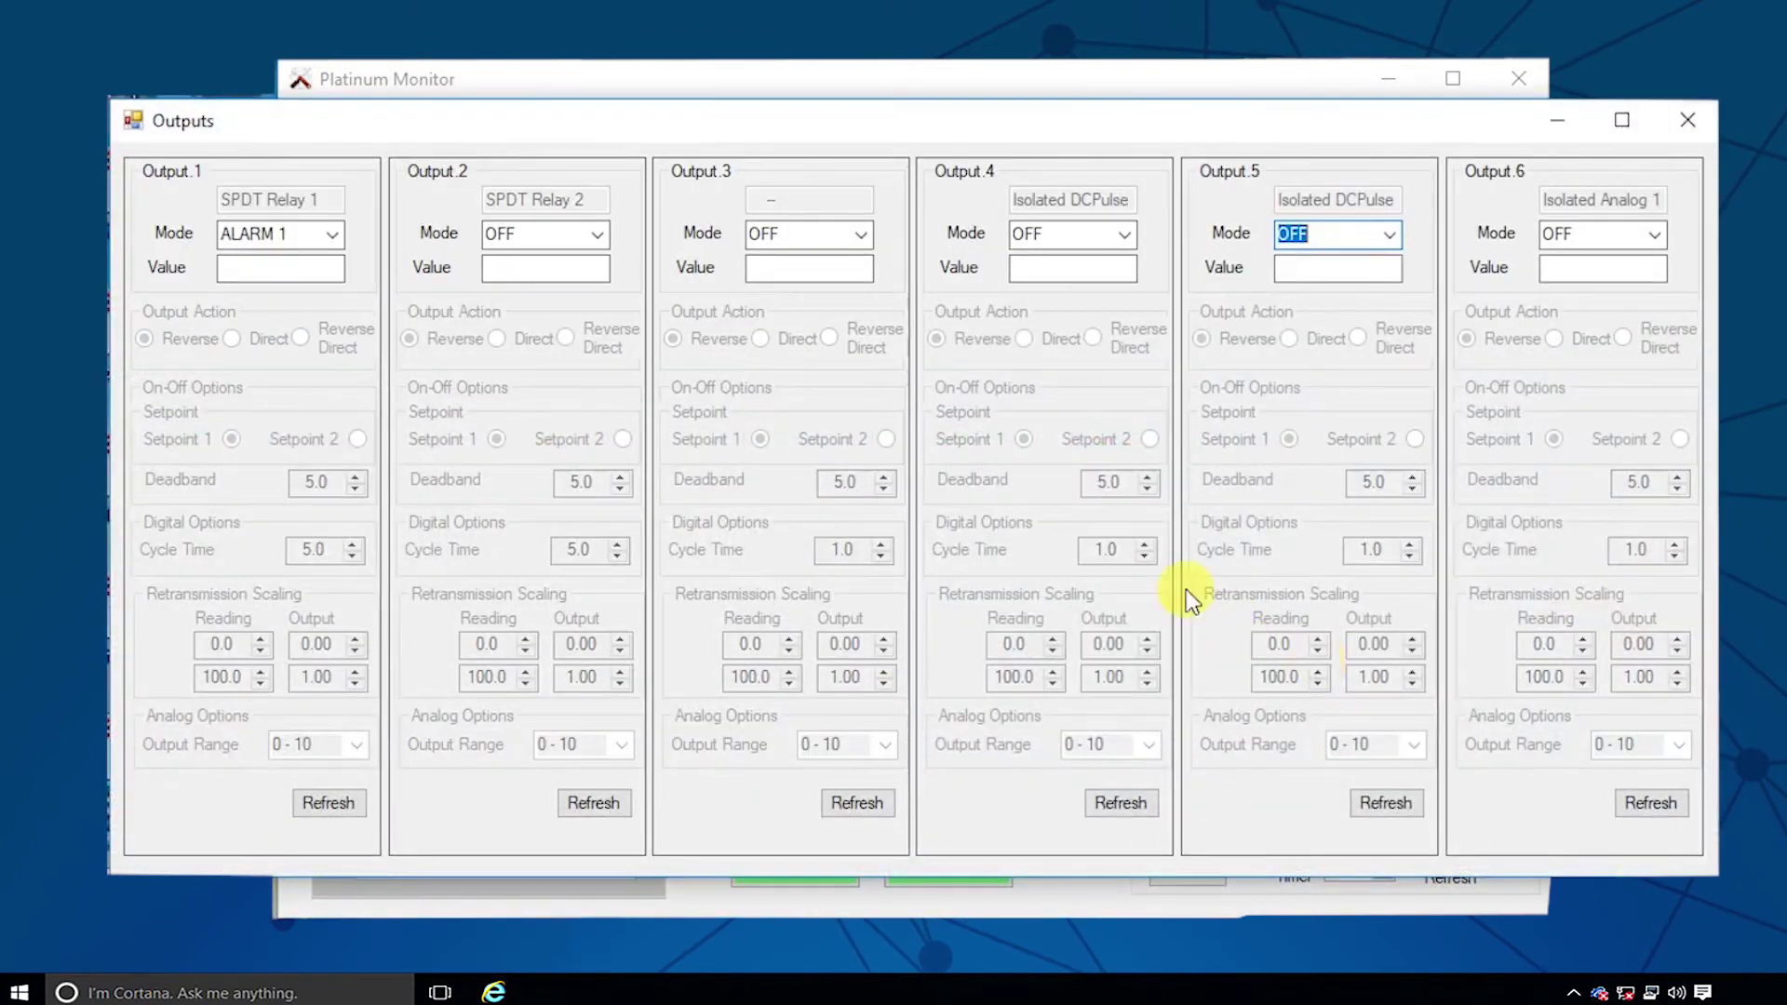
pyautogui.click(328, 238)
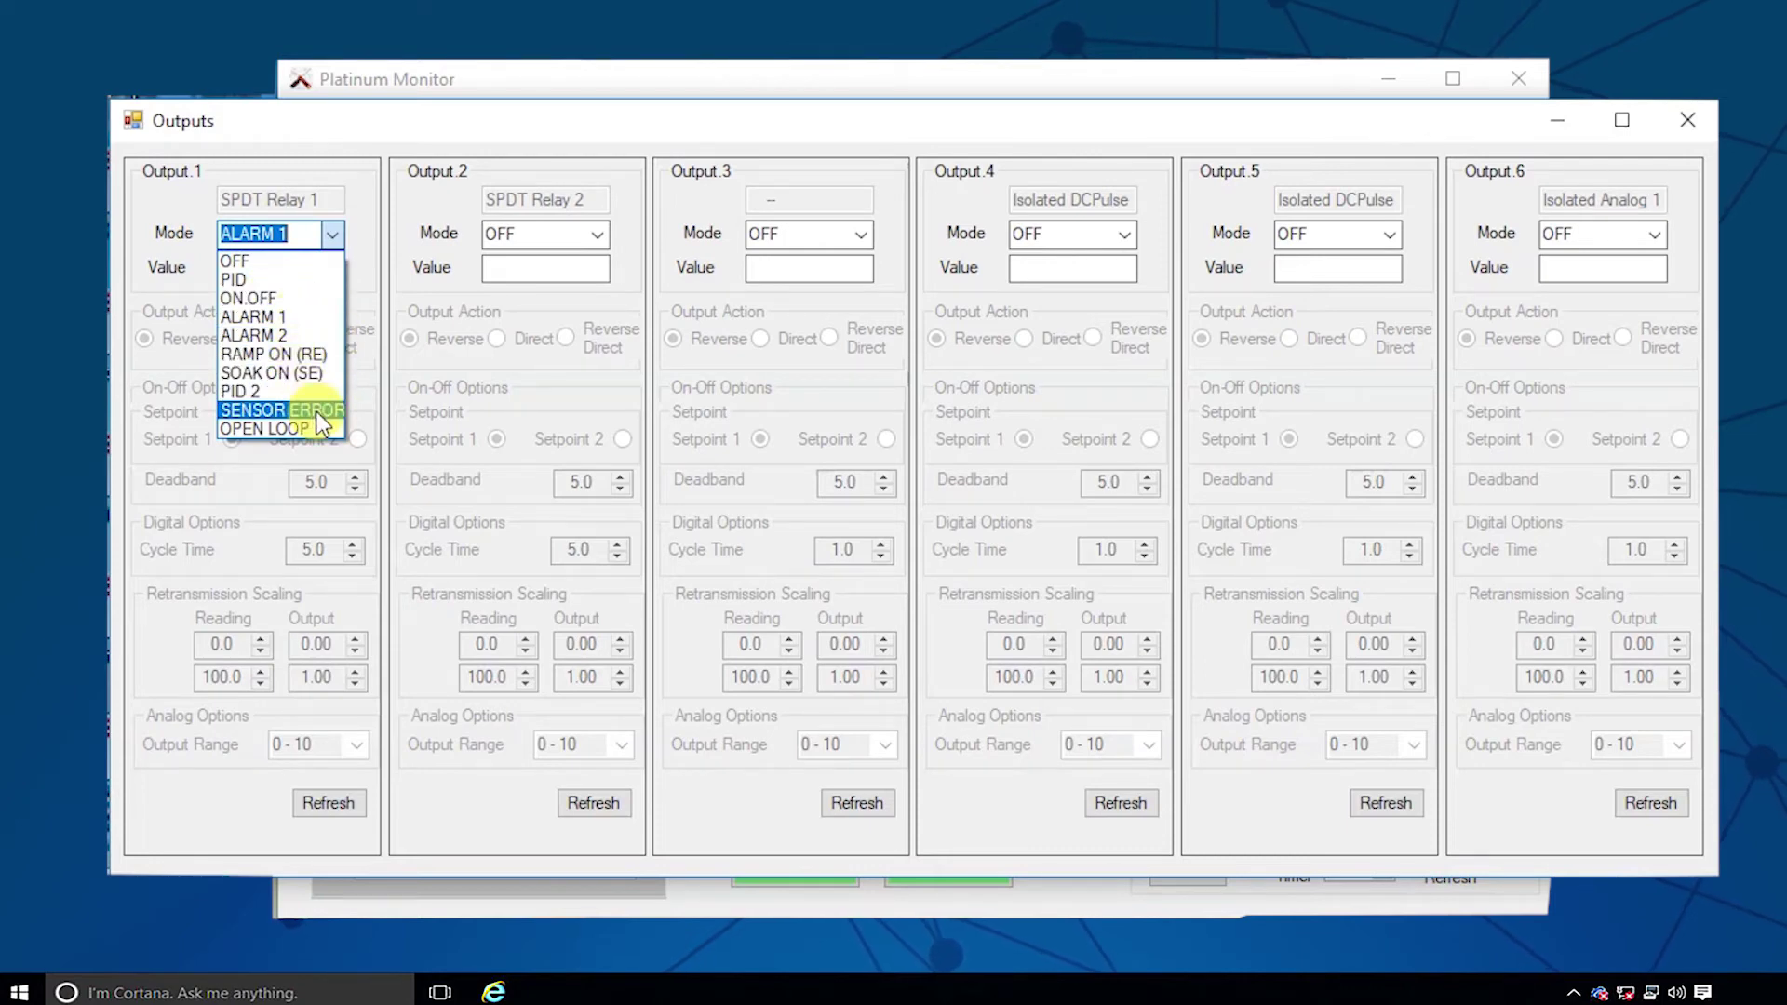
pyautogui.press('Escape')
pyautogui.click(1685, 126)
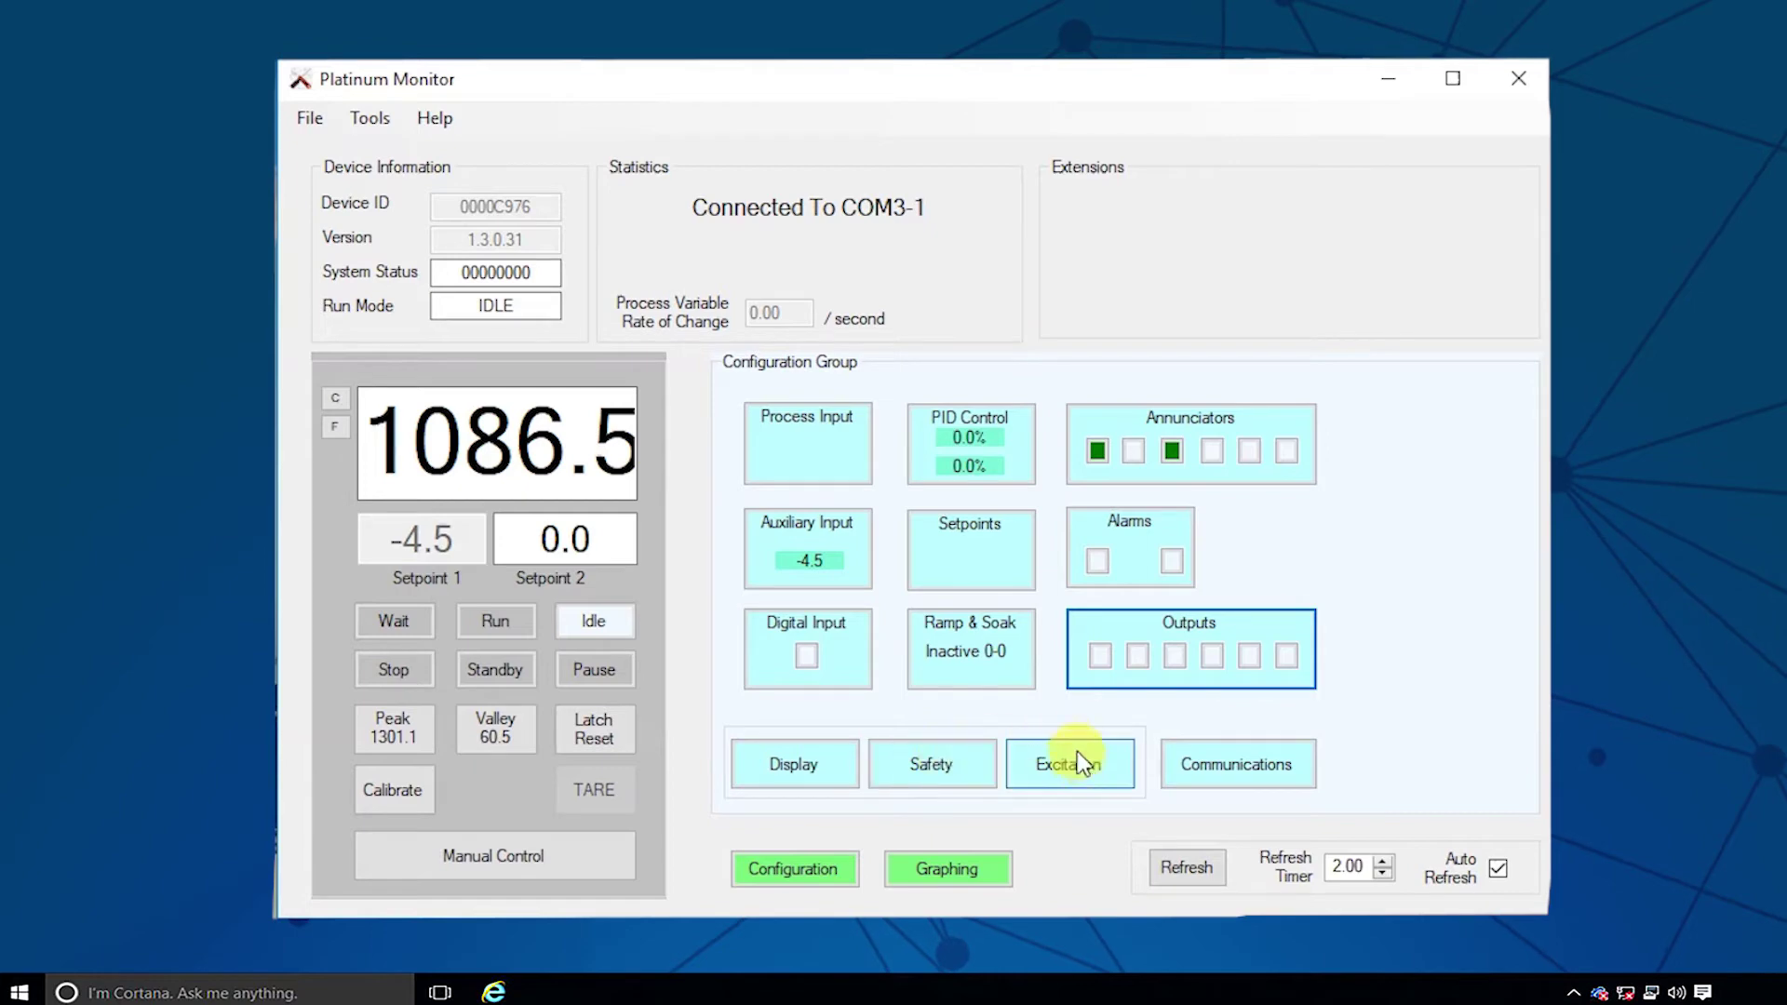
pyautogui.click(795, 772)
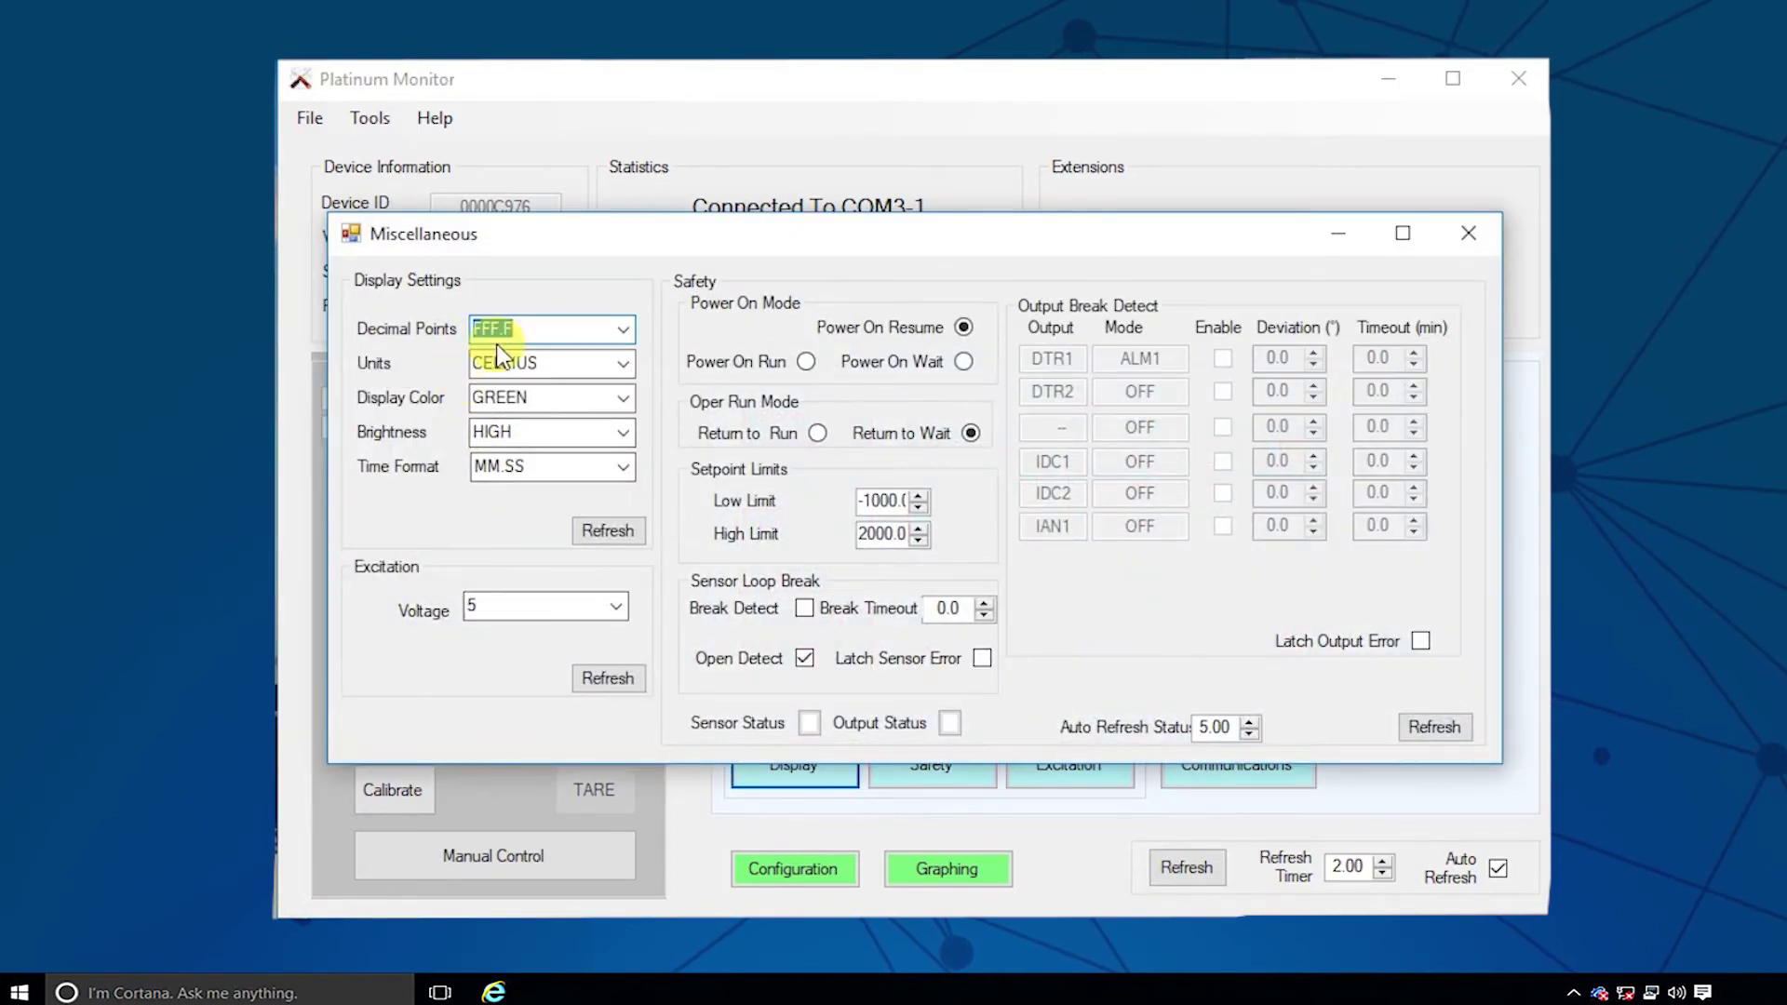
# - Review display options keeping FFF.F decimals, CELCIUS units and GREEN colour, then close the window
pyautogui.click(621, 331)
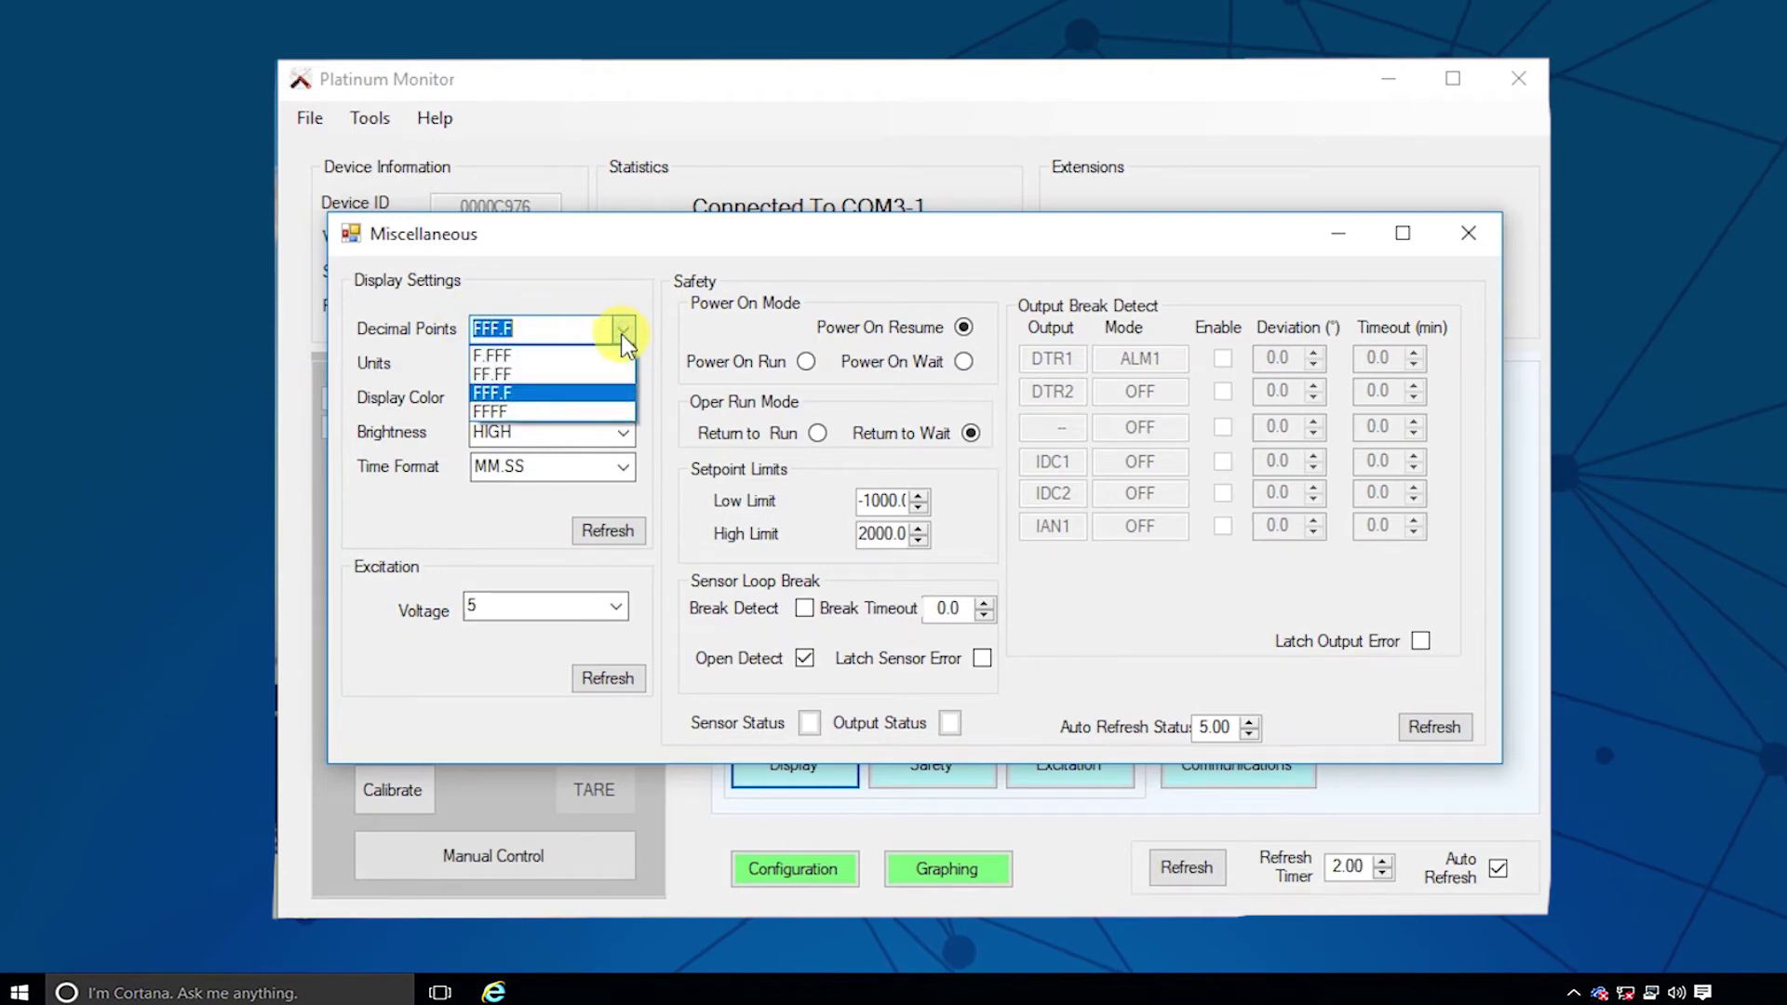
pyautogui.click(594, 393)
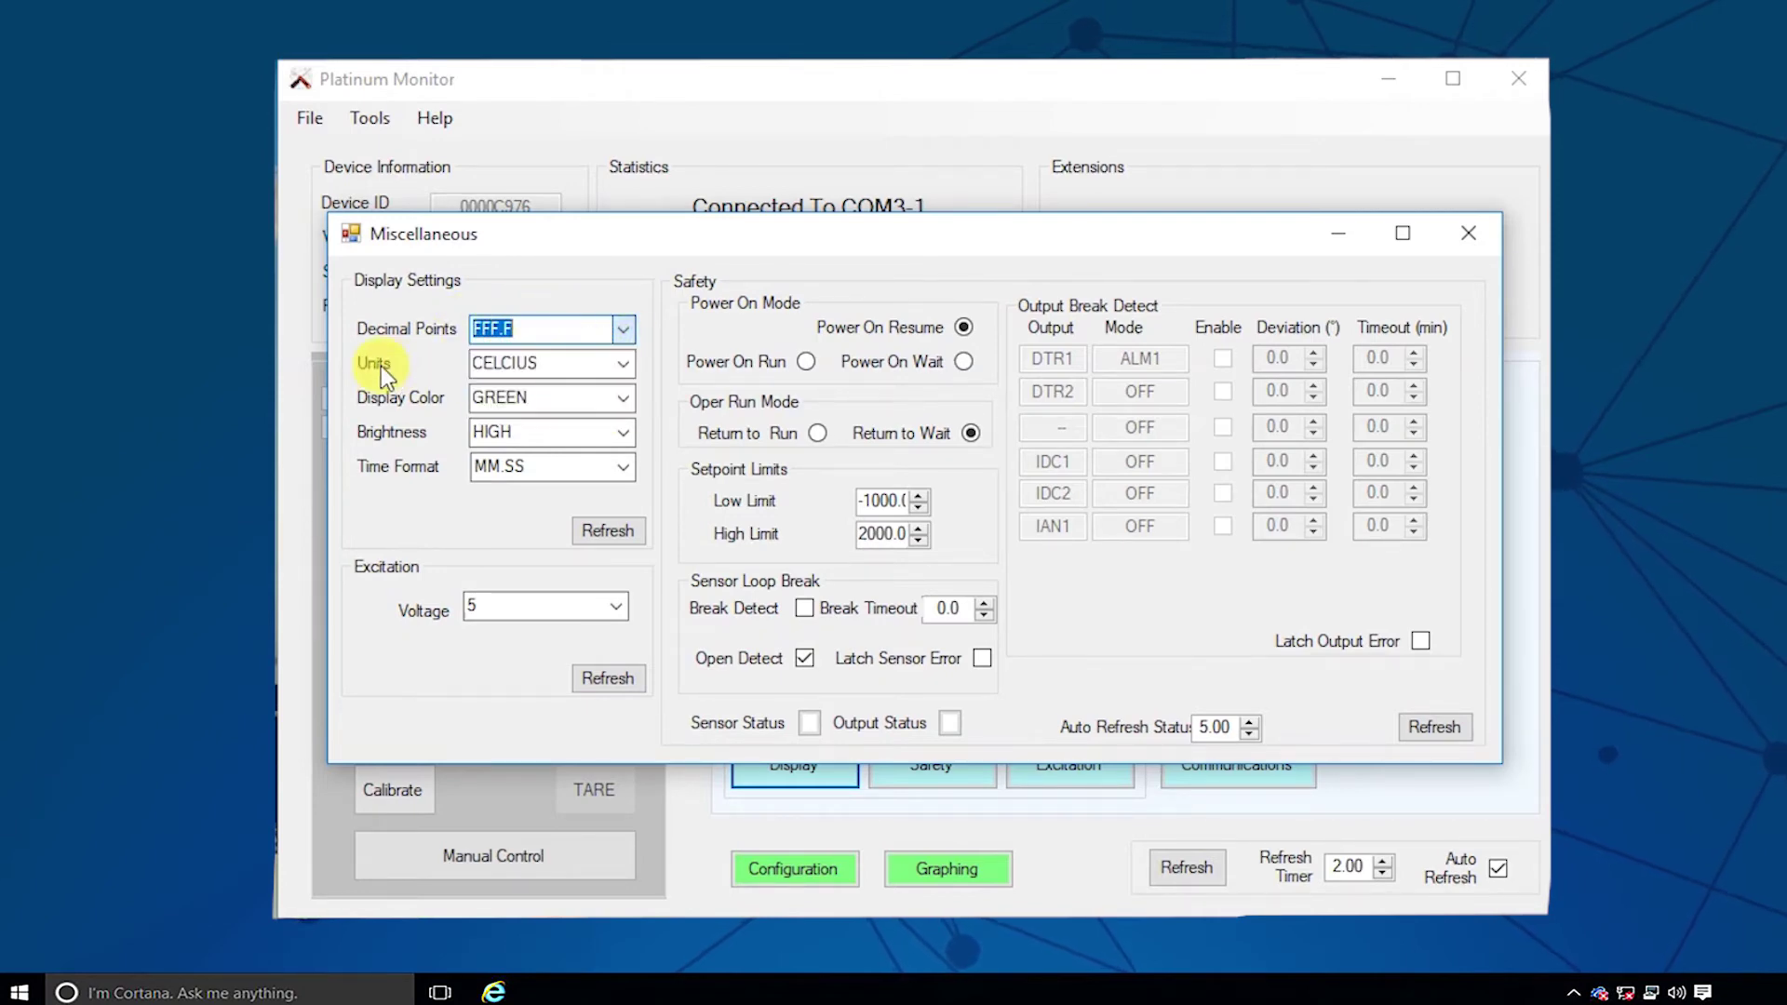
pyautogui.click(623, 363)
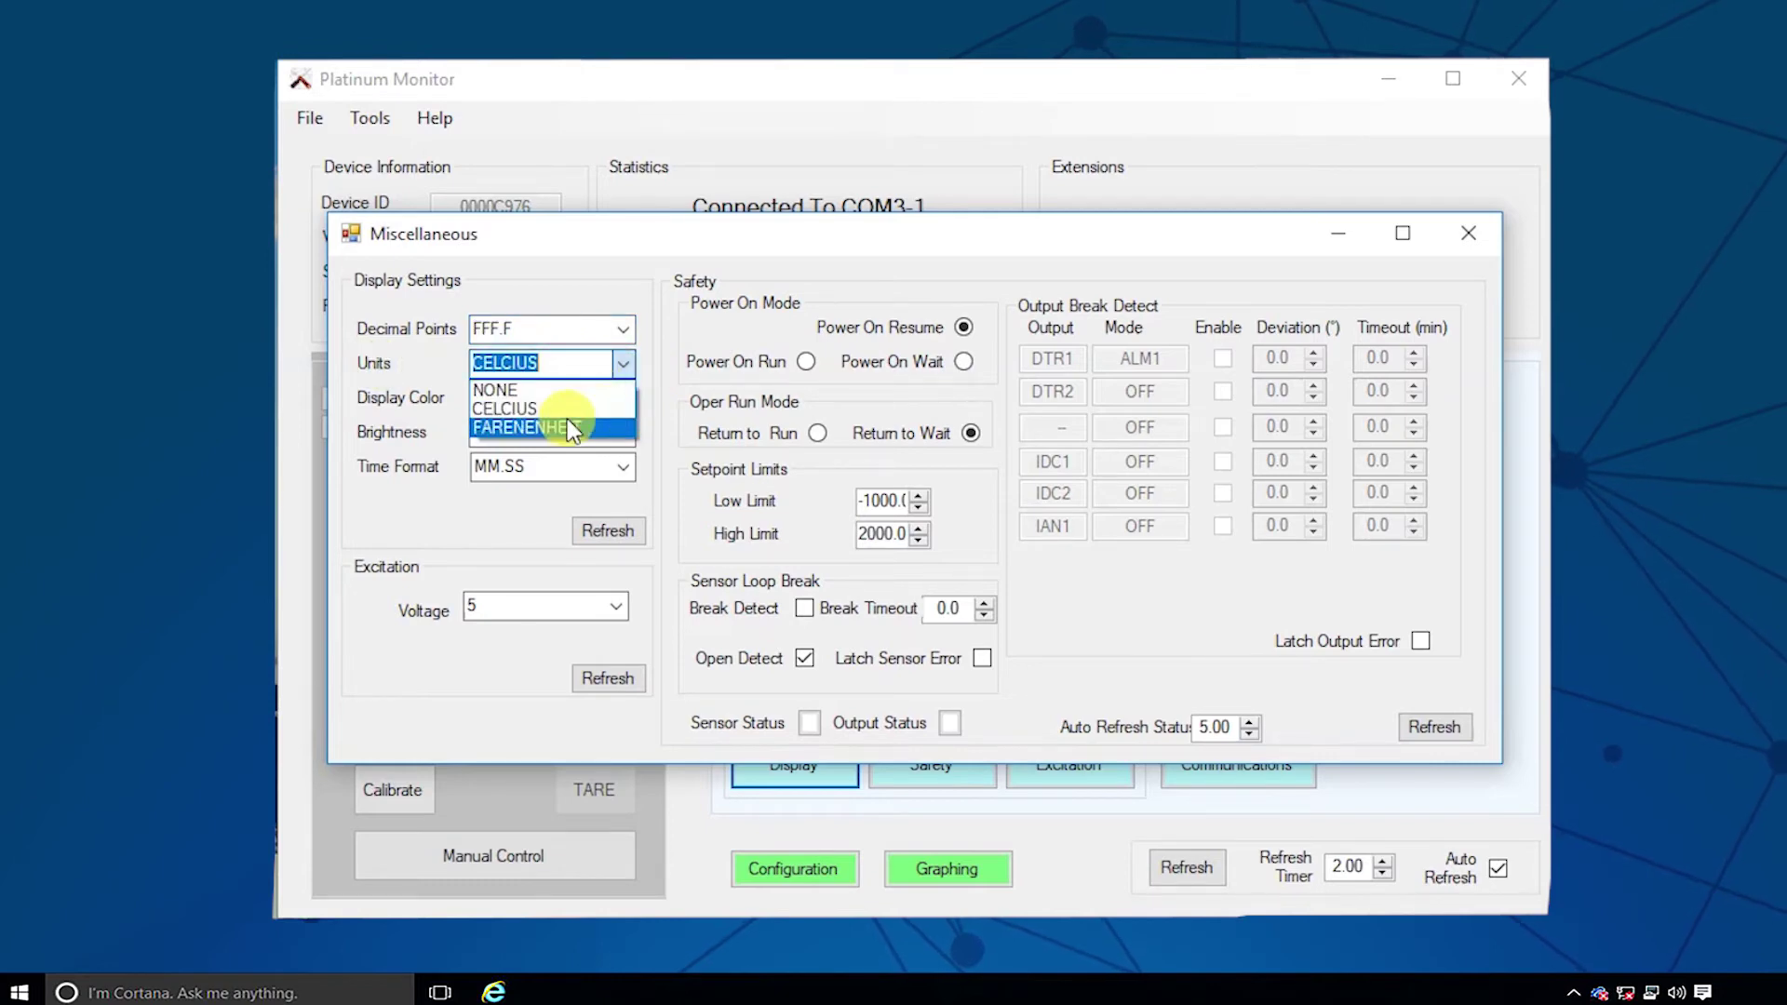
pyautogui.click(566, 409)
pyautogui.click(624, 399)
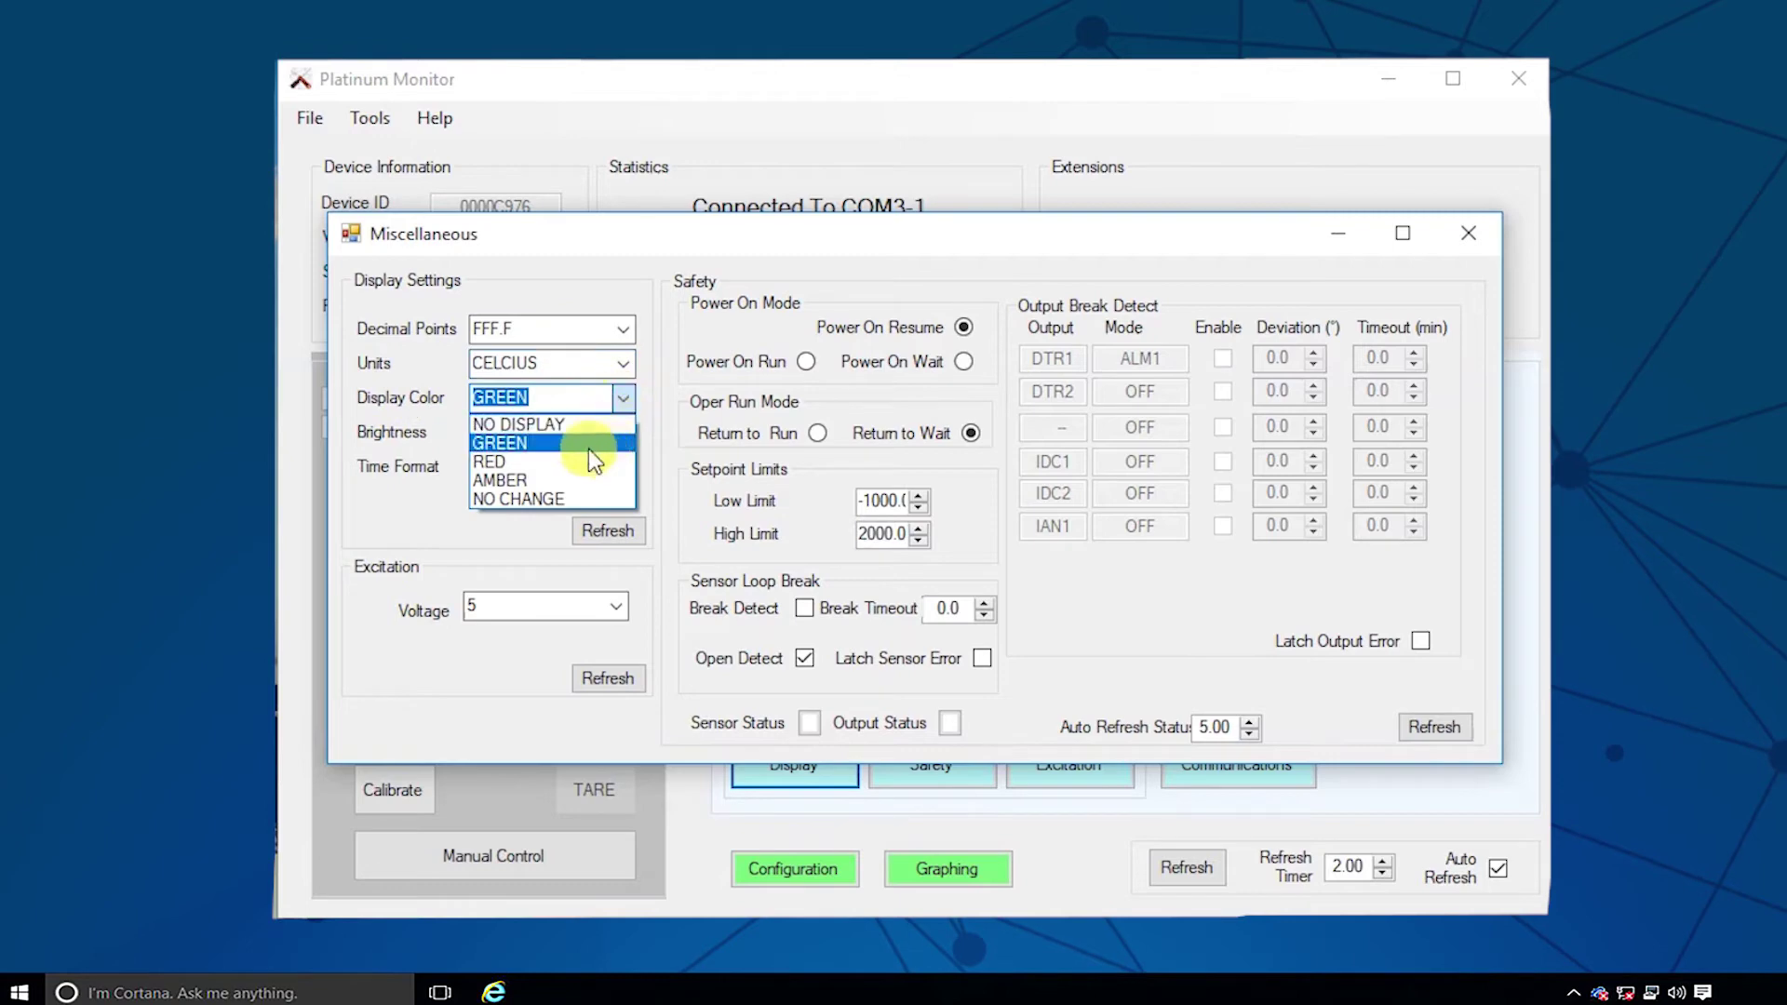
pyautogui.click(418, 442)
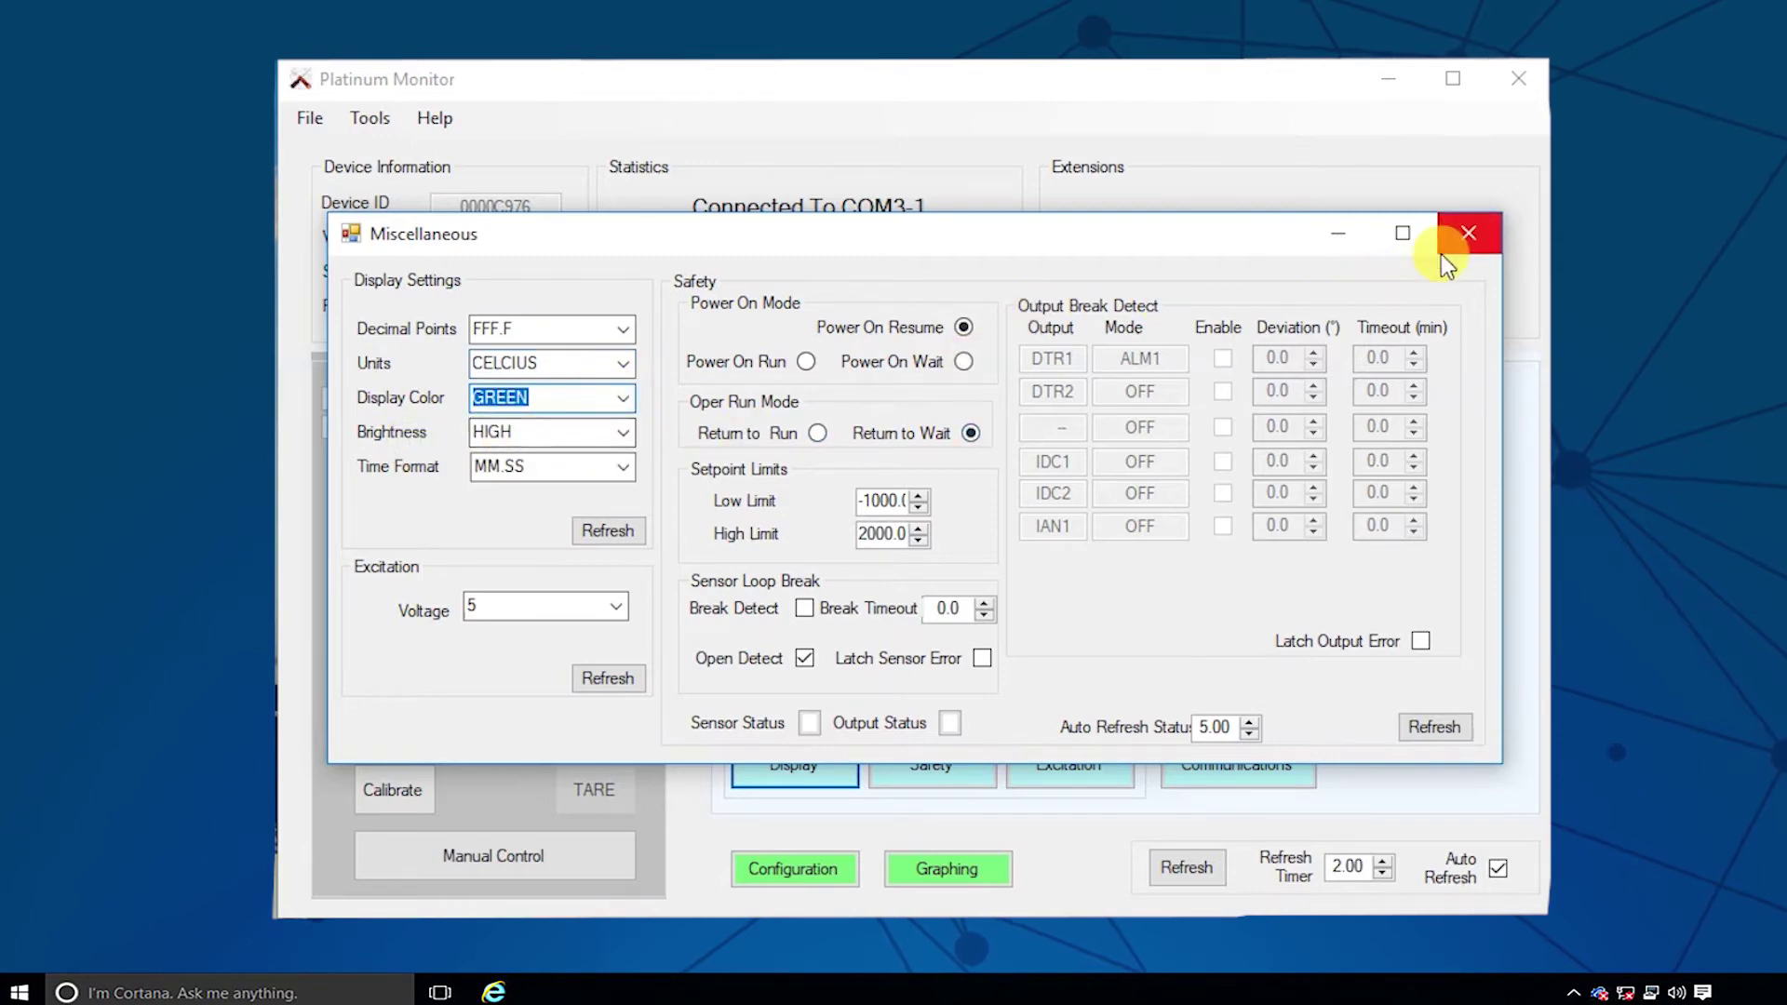
pyautogui.click(1468, 232)
# - Review the excitation voltage choices keeping 5 and close the miscellaneous settings
pyautogui.click(1051, 754)
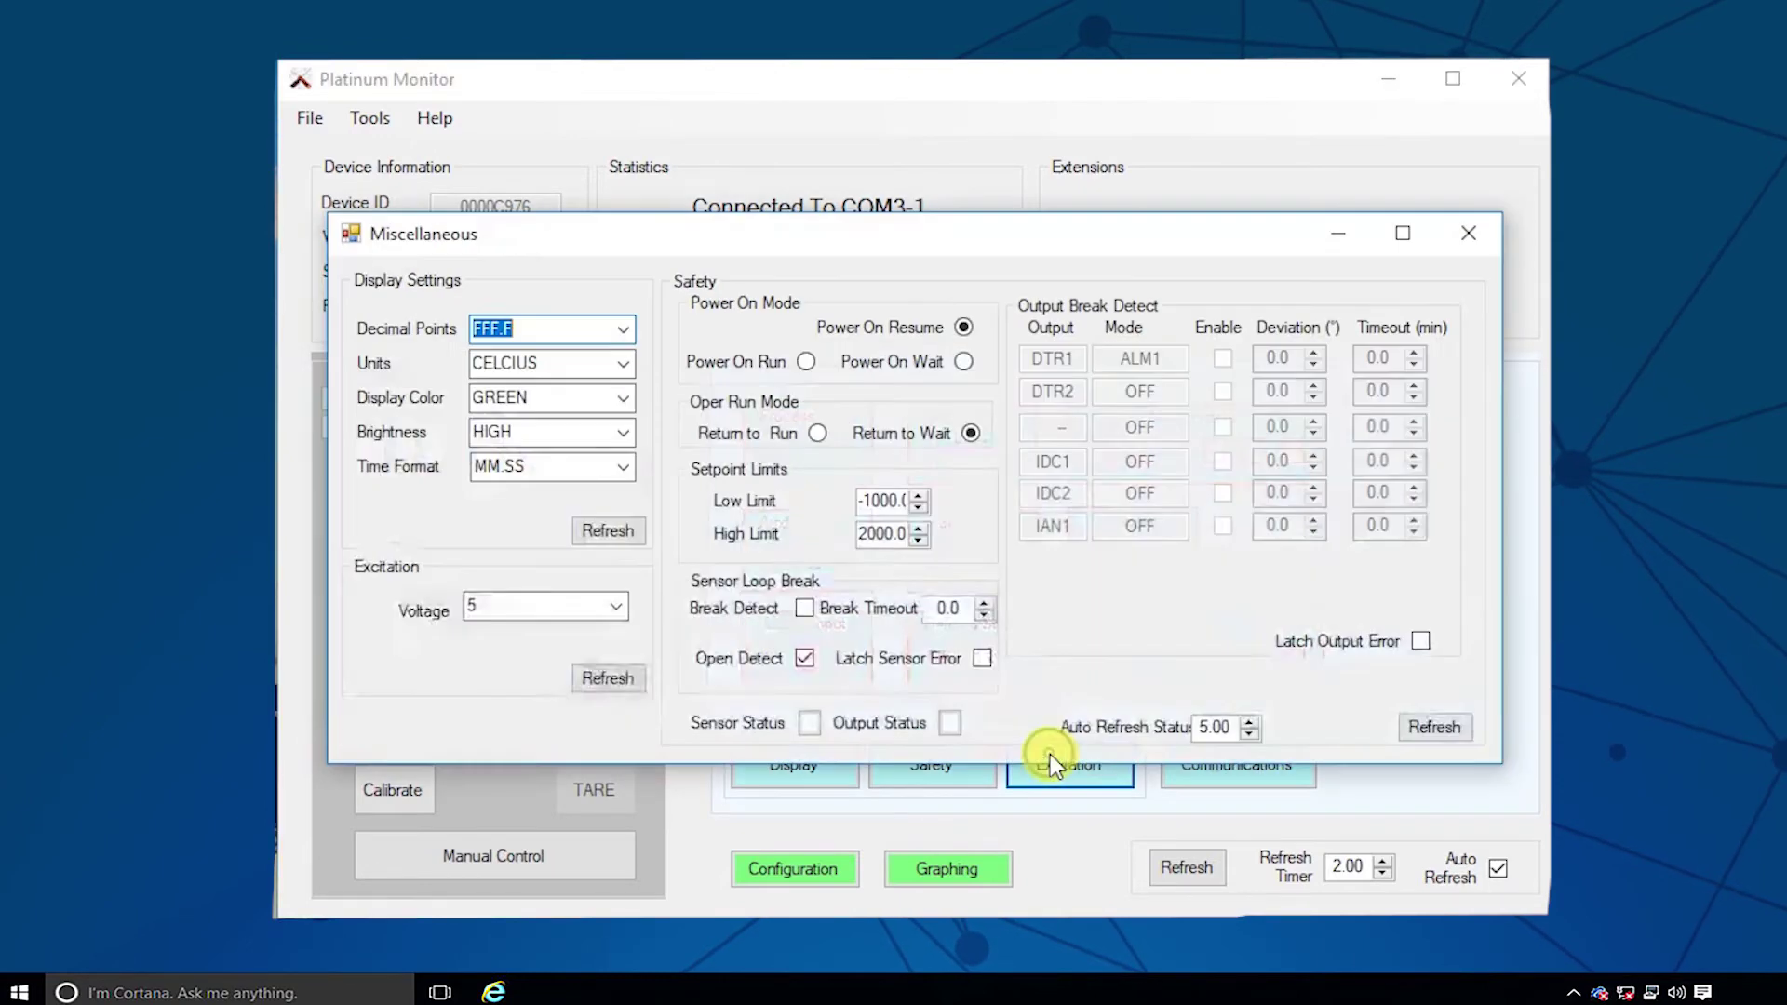
pyautogui.click(619, 609)
pyautogui.click(621, 608)
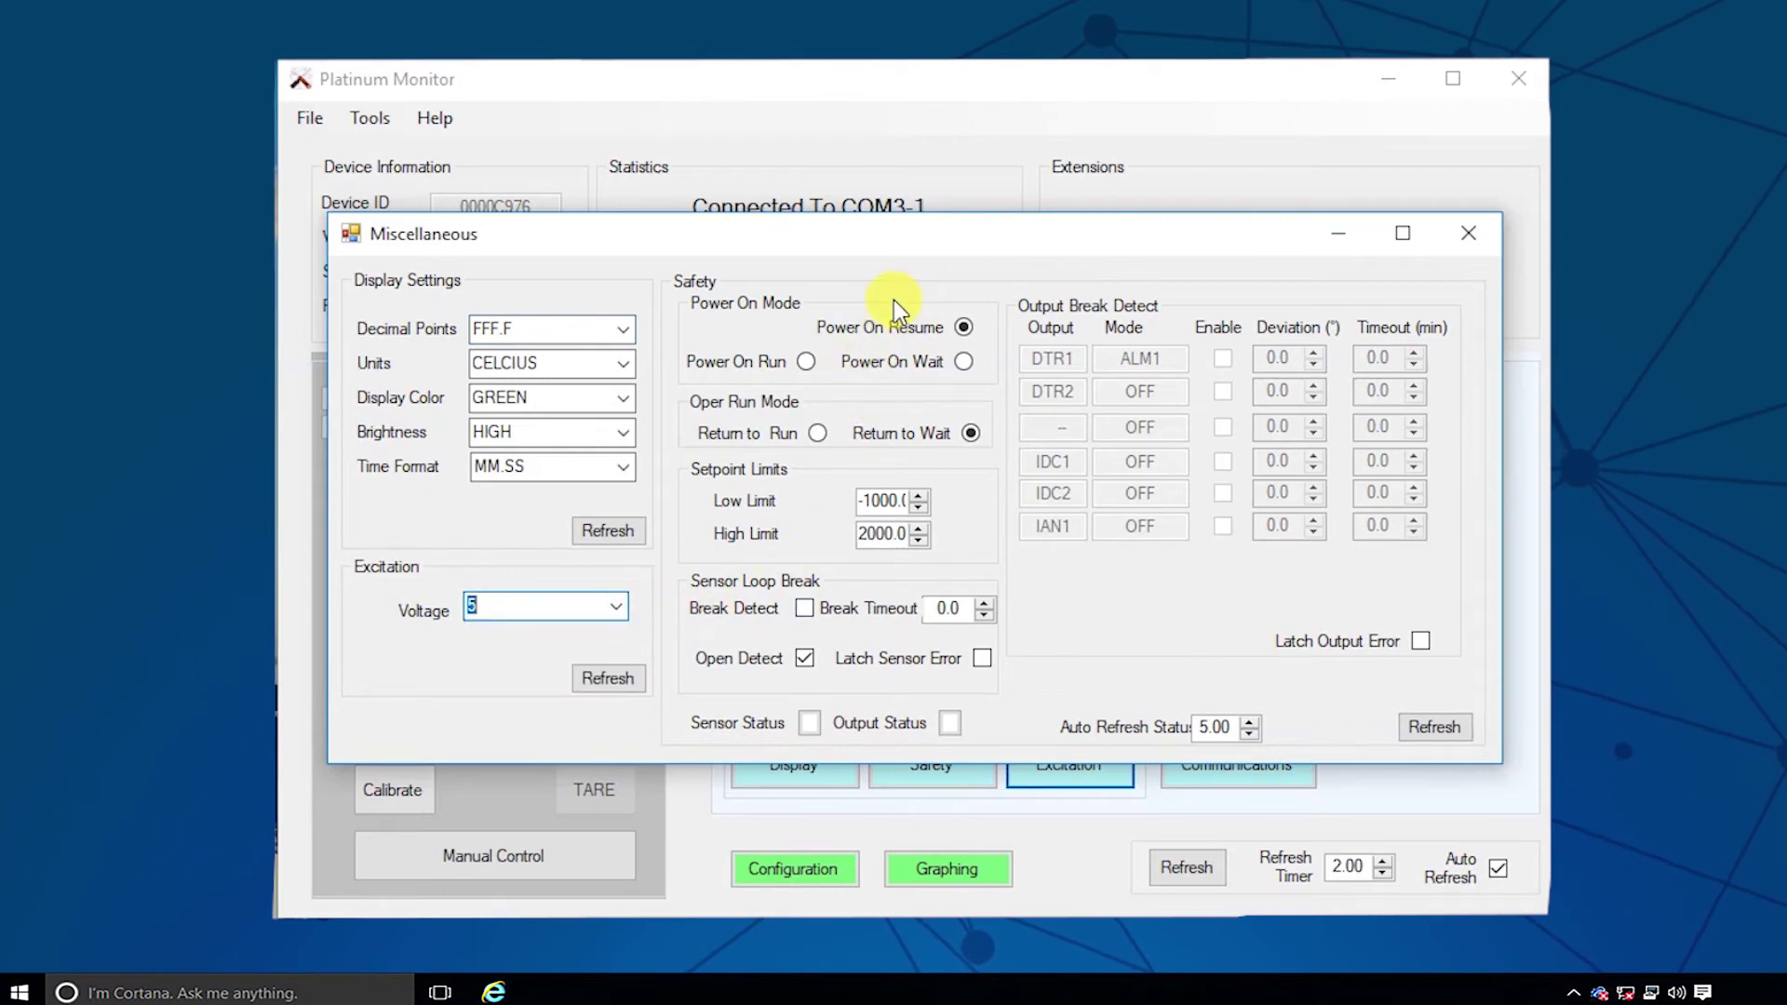
pyautogui.click(1468, 236)
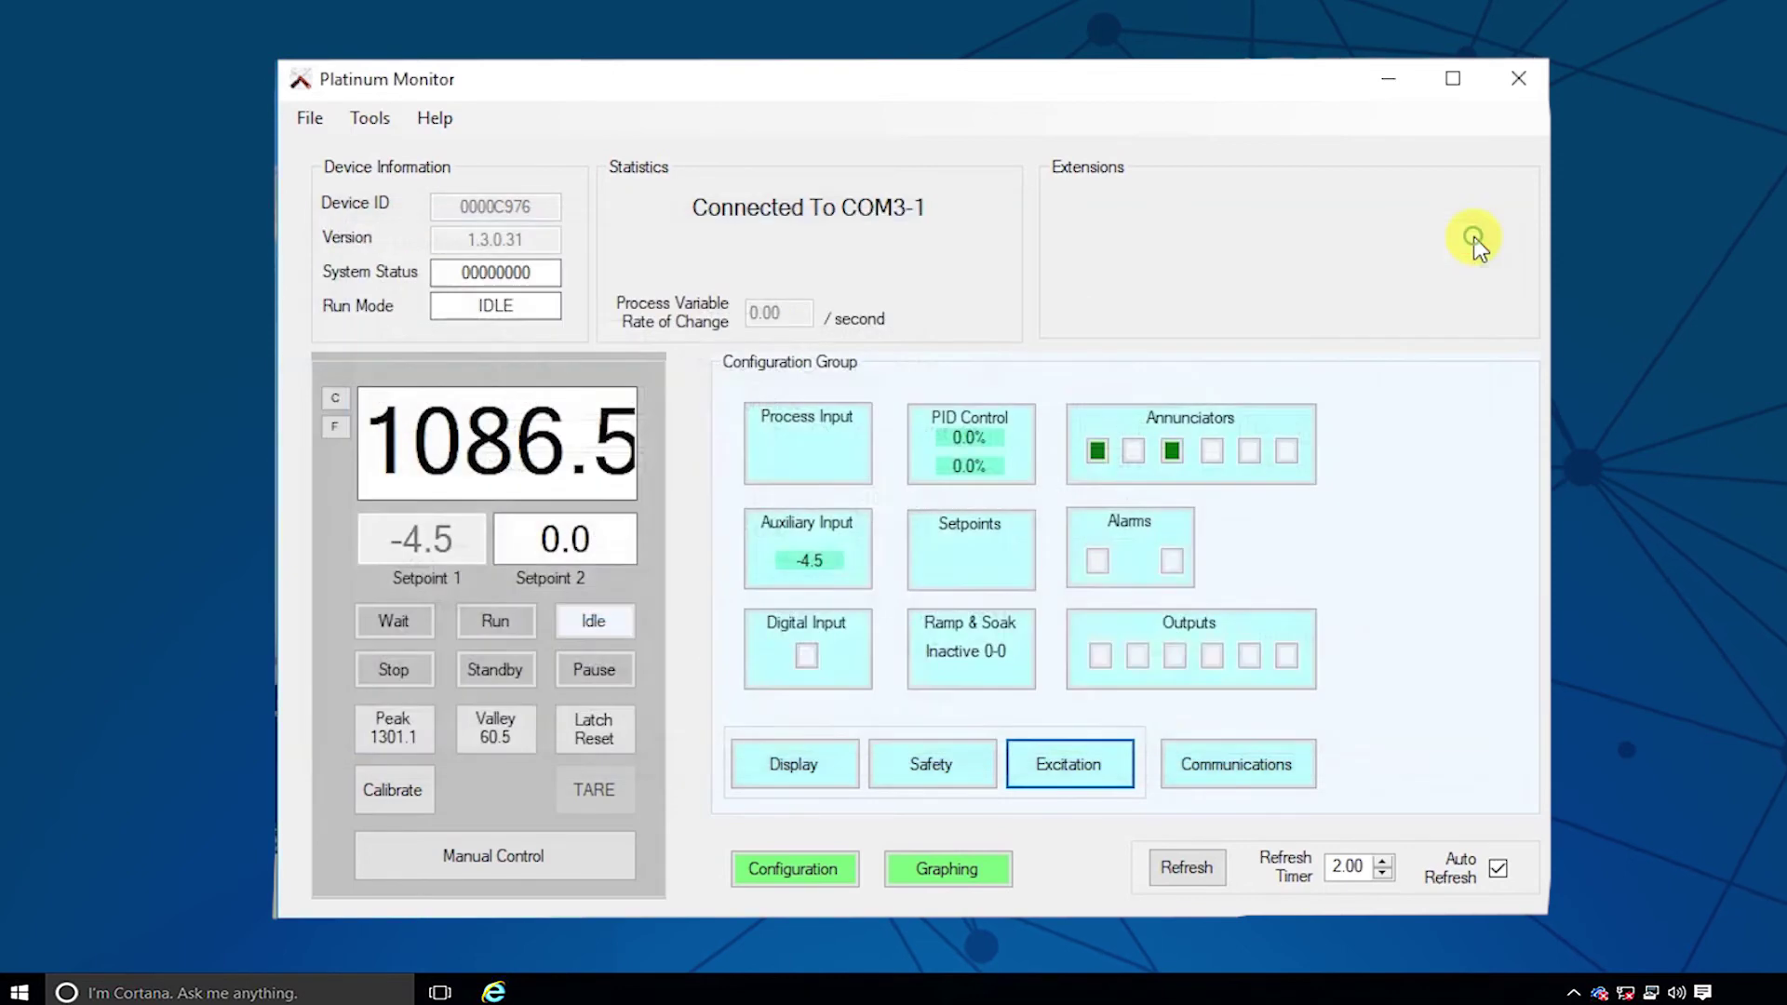
pyautogui.click(974, 876)
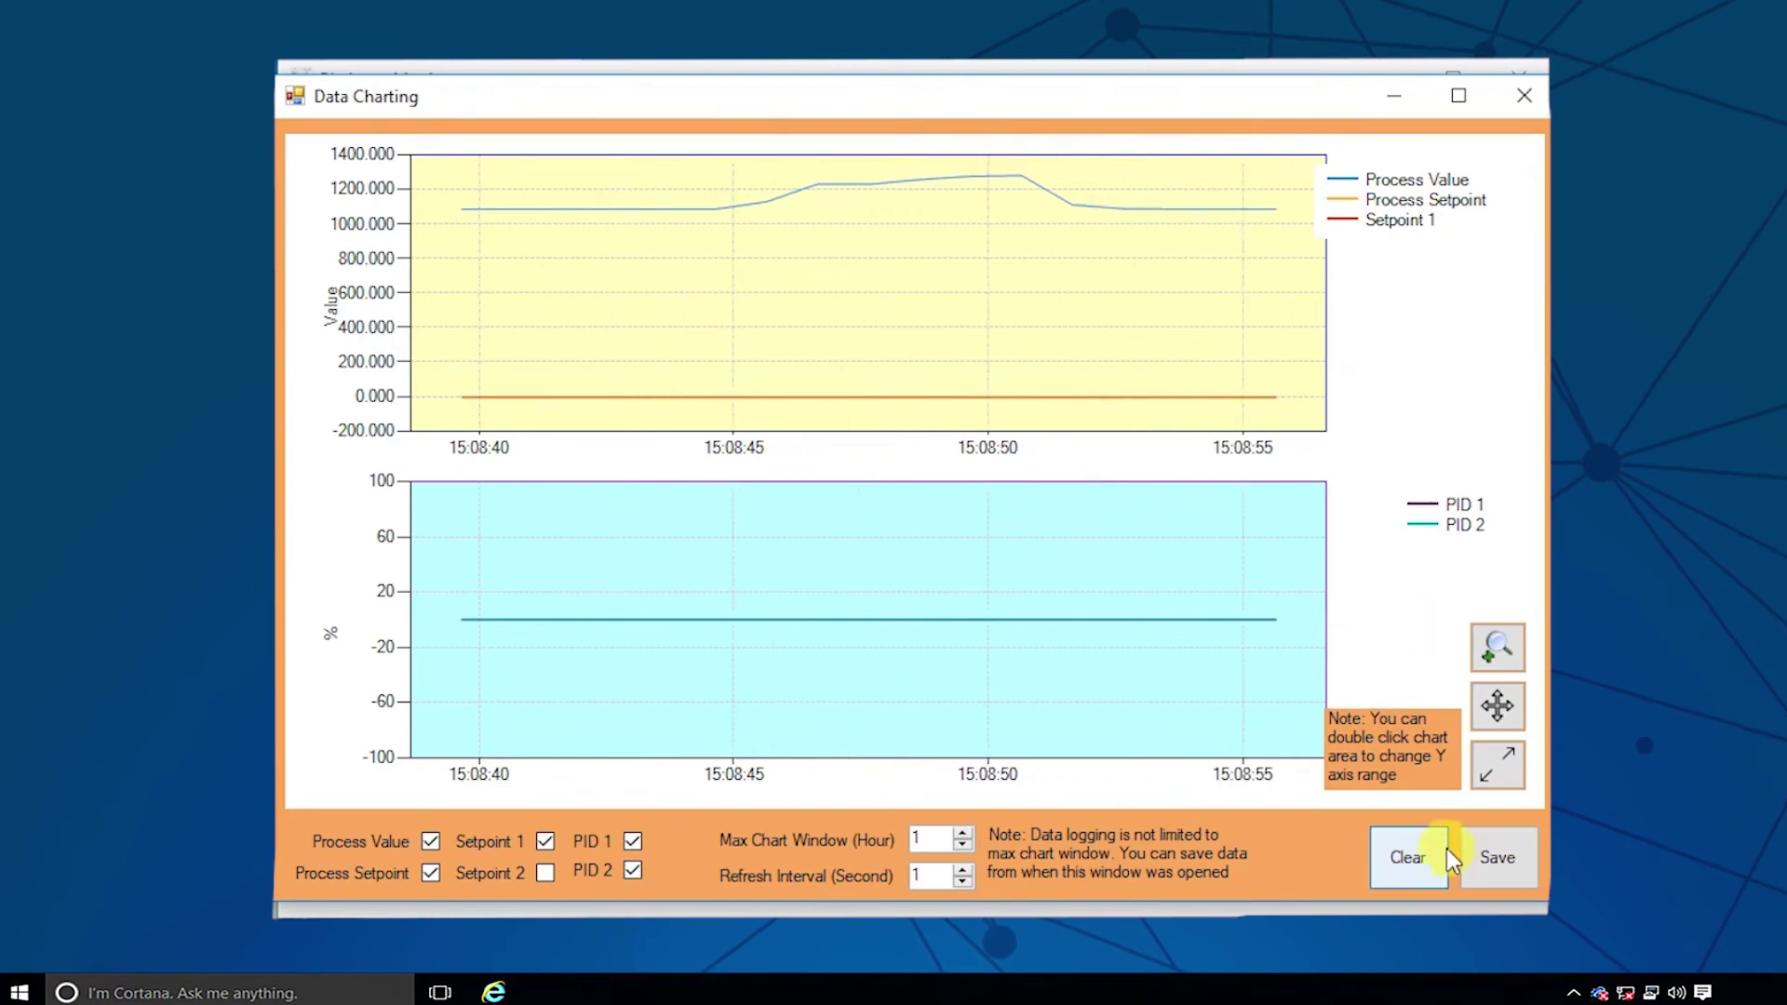
pyautogui.click(1511, 861)
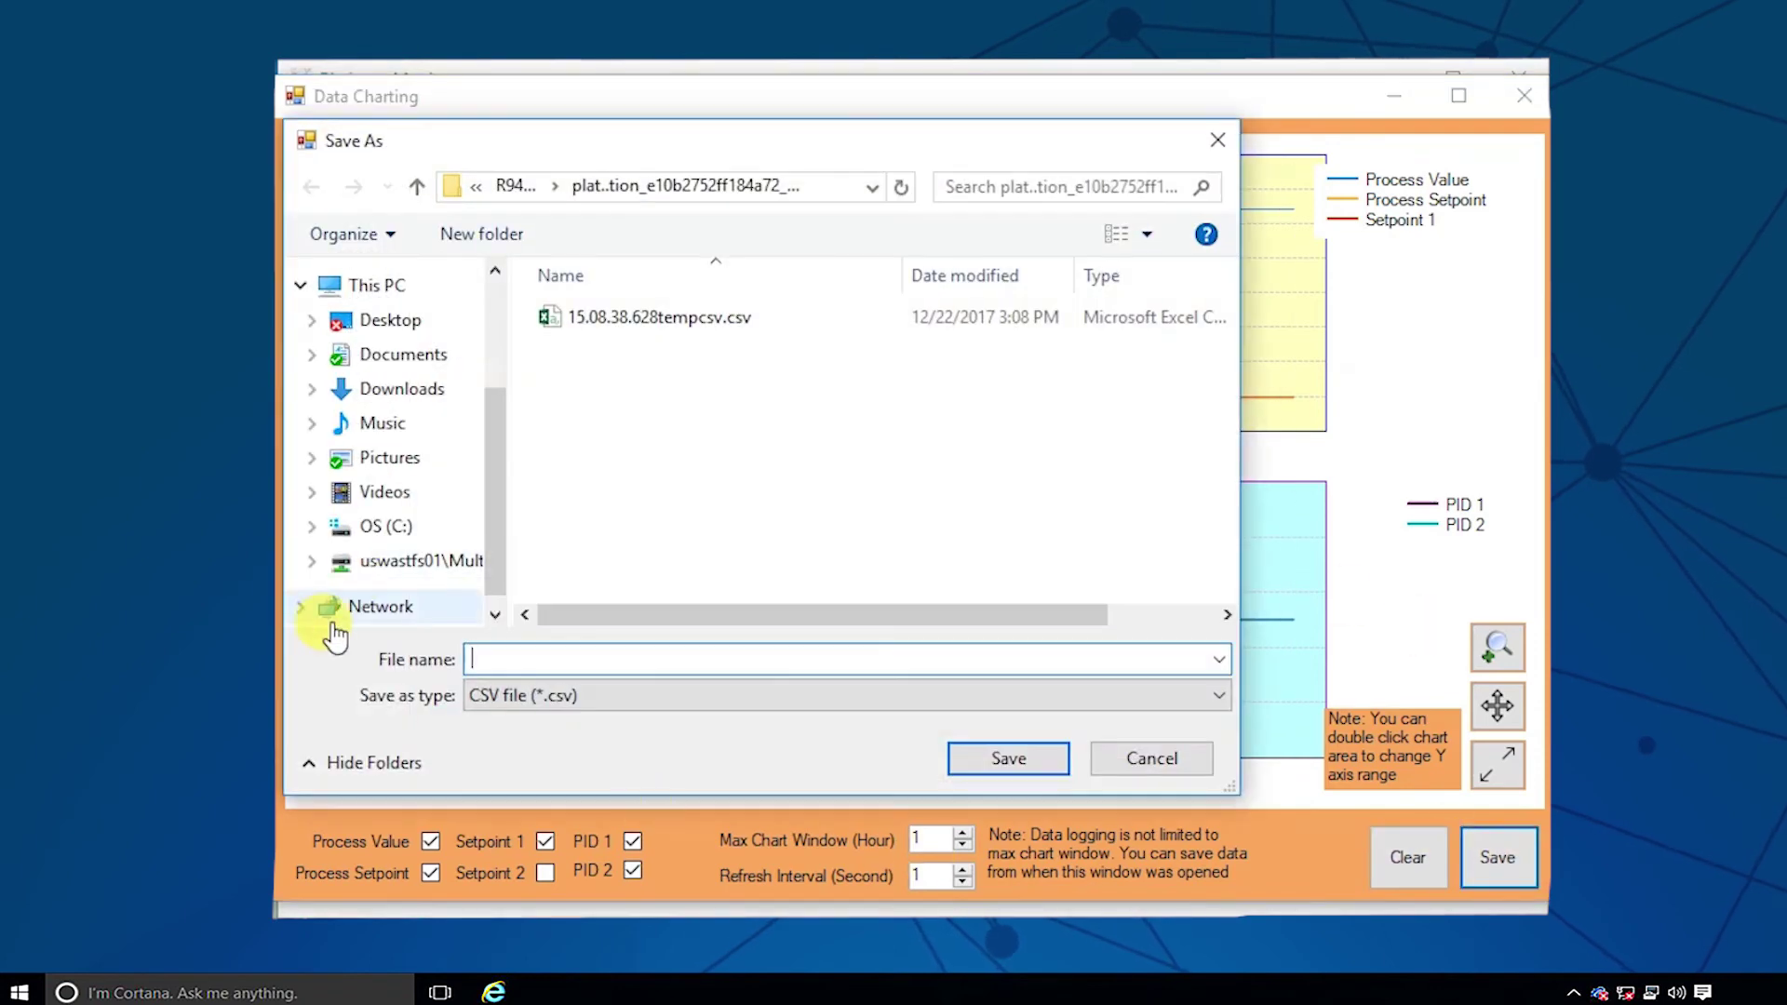
pyautogui.click(1179, 768)
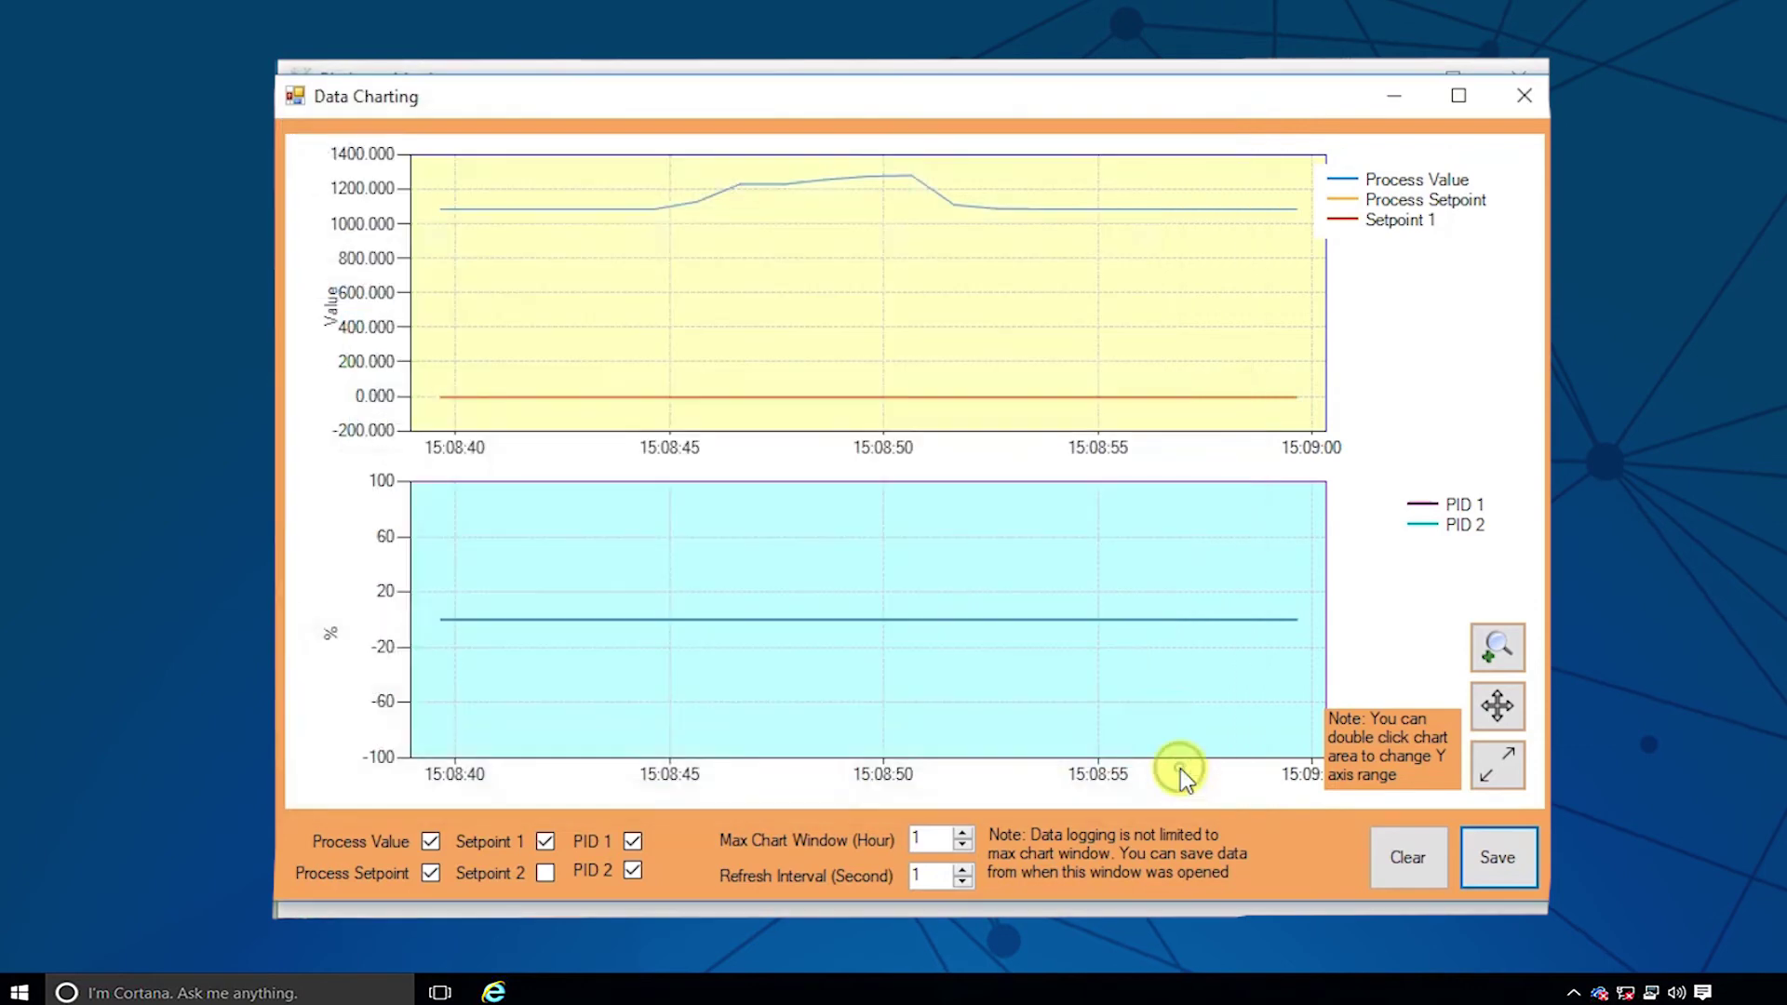
pyautogui.click(1411, 861)
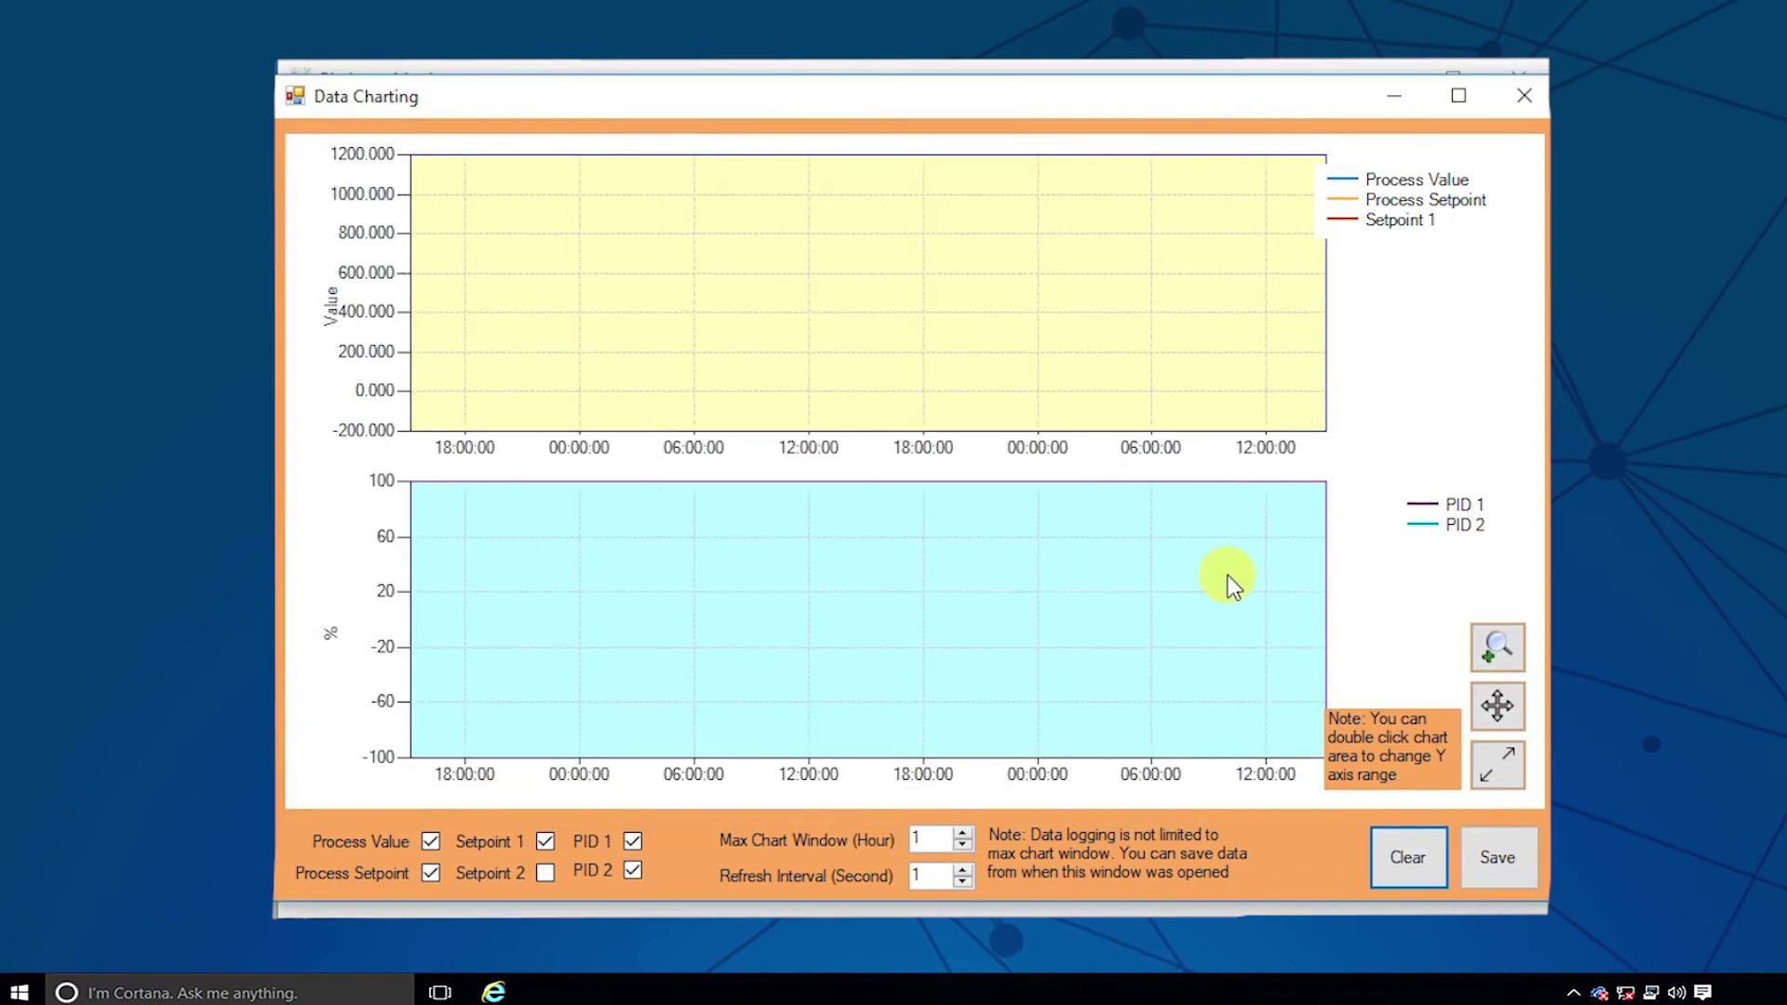
pyautogui.click(1538, 87)
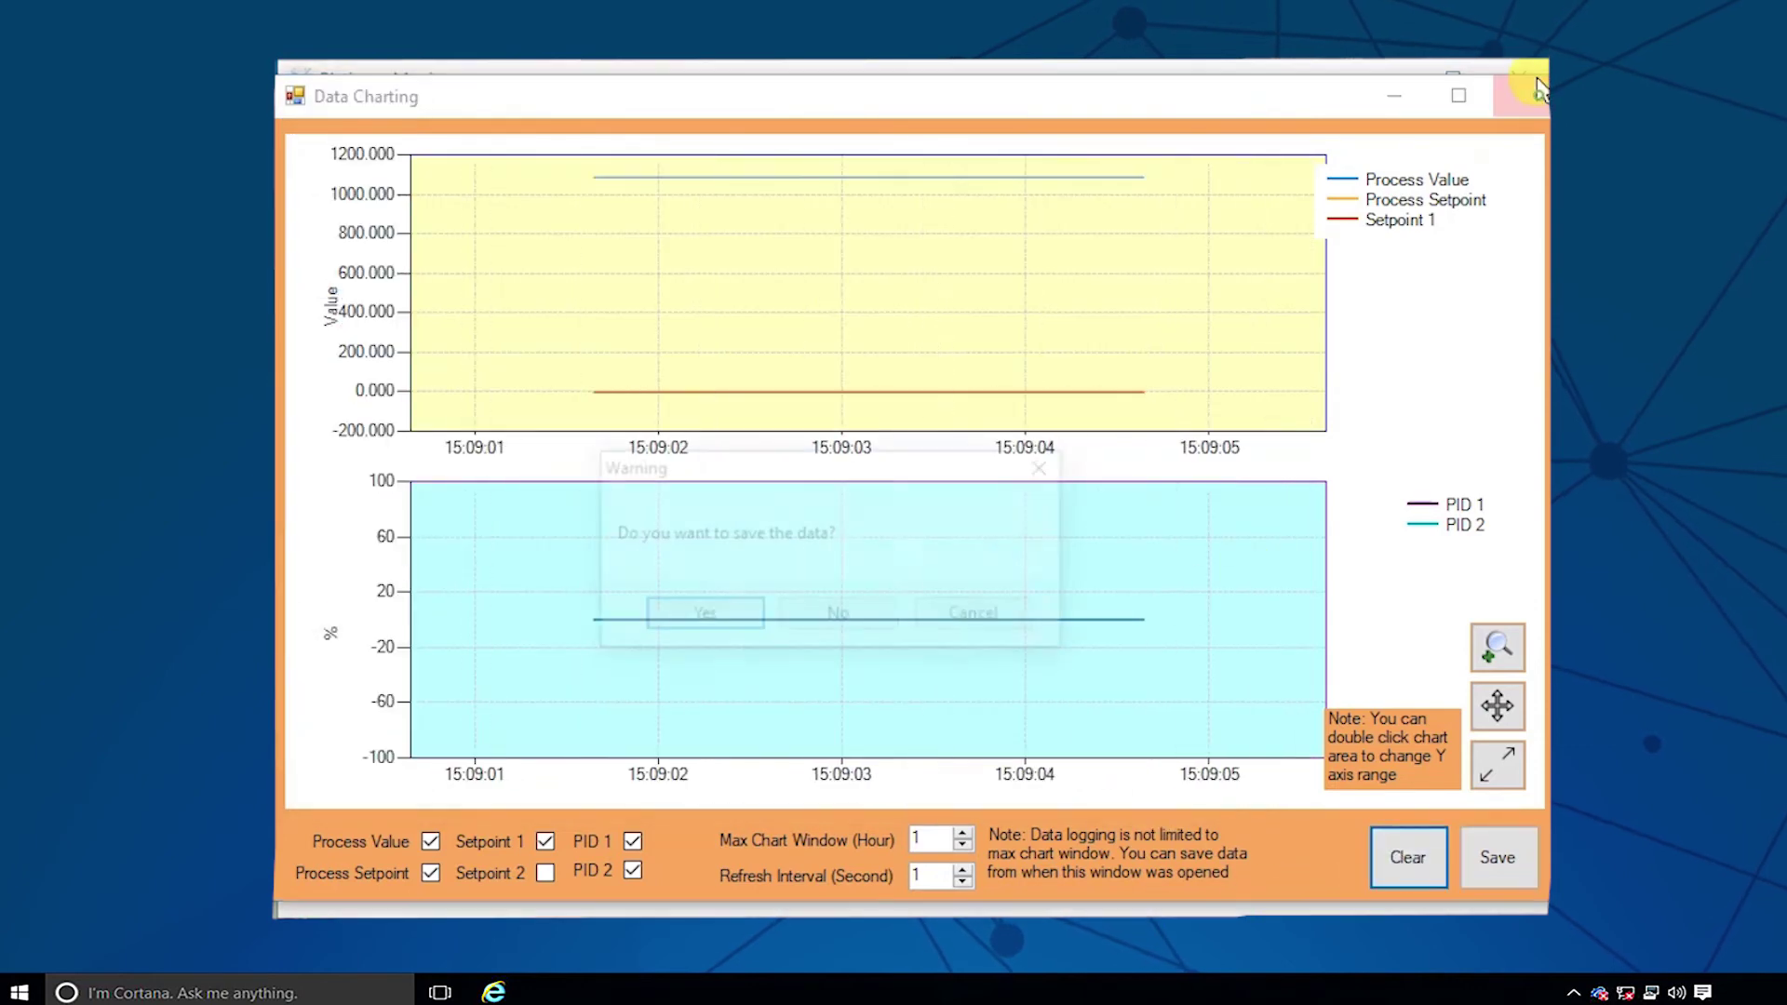
pyautogui.click(874, 619)
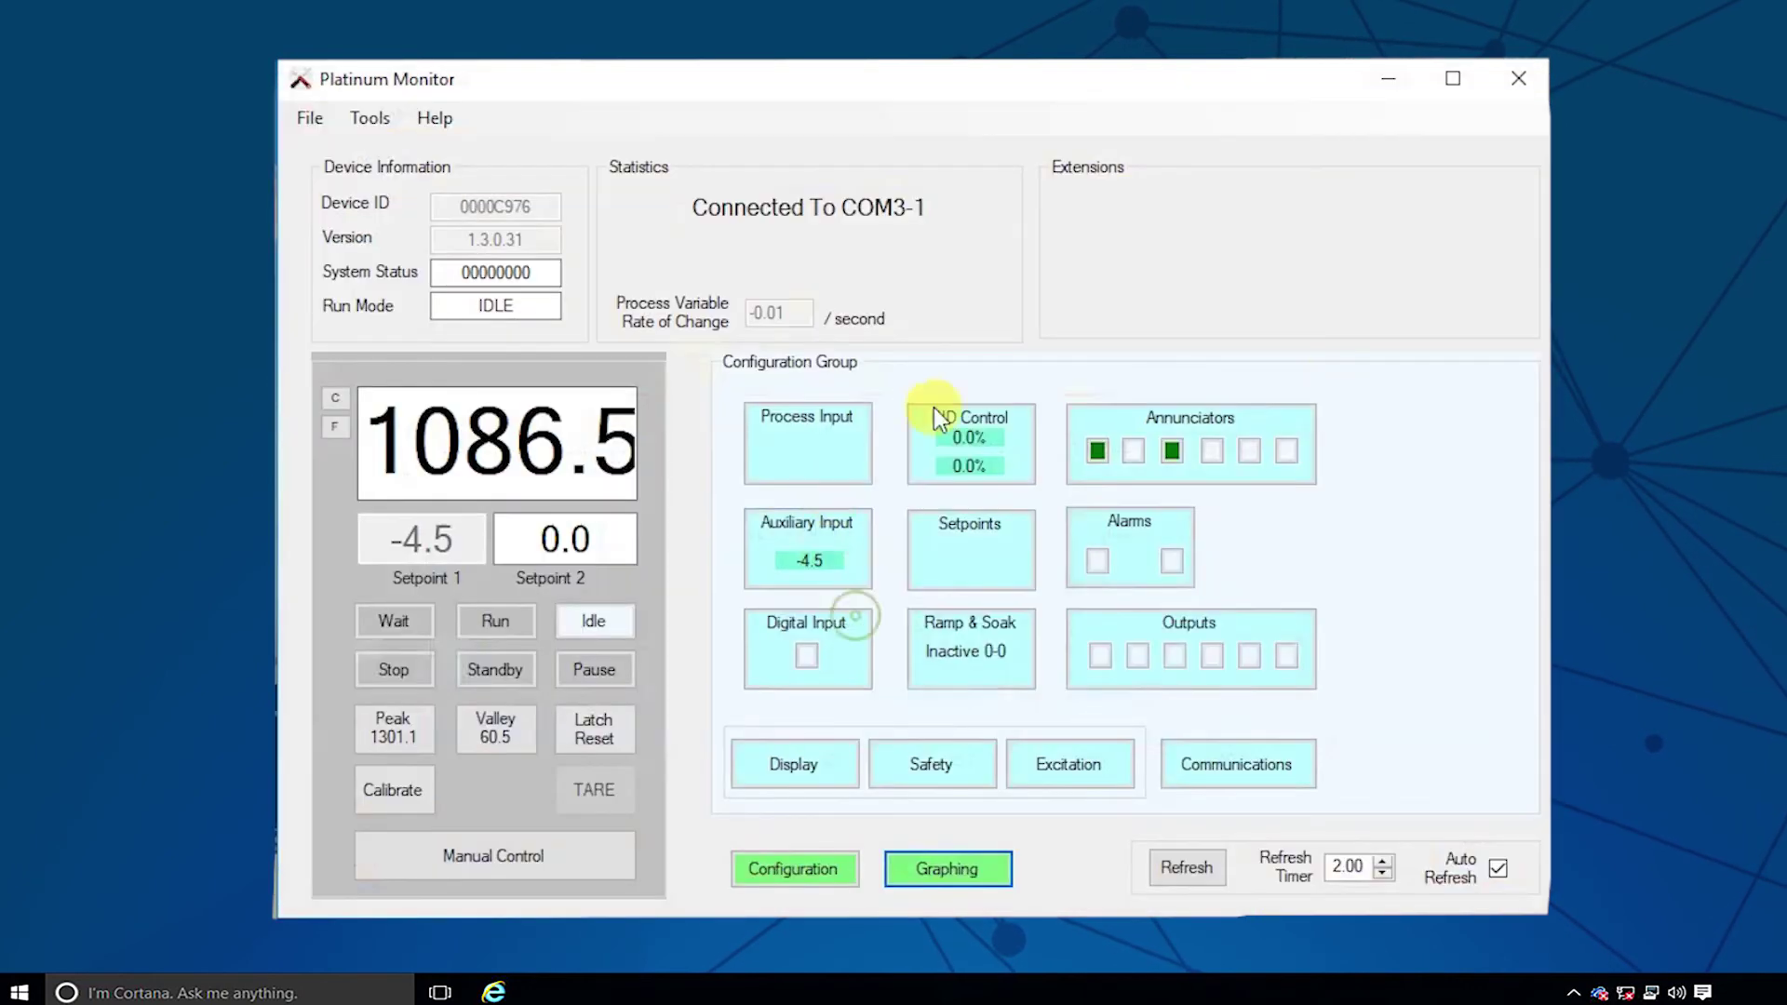
# - Toggle the device model to Meter and back to Controller
pyautogui.click(793, 872)
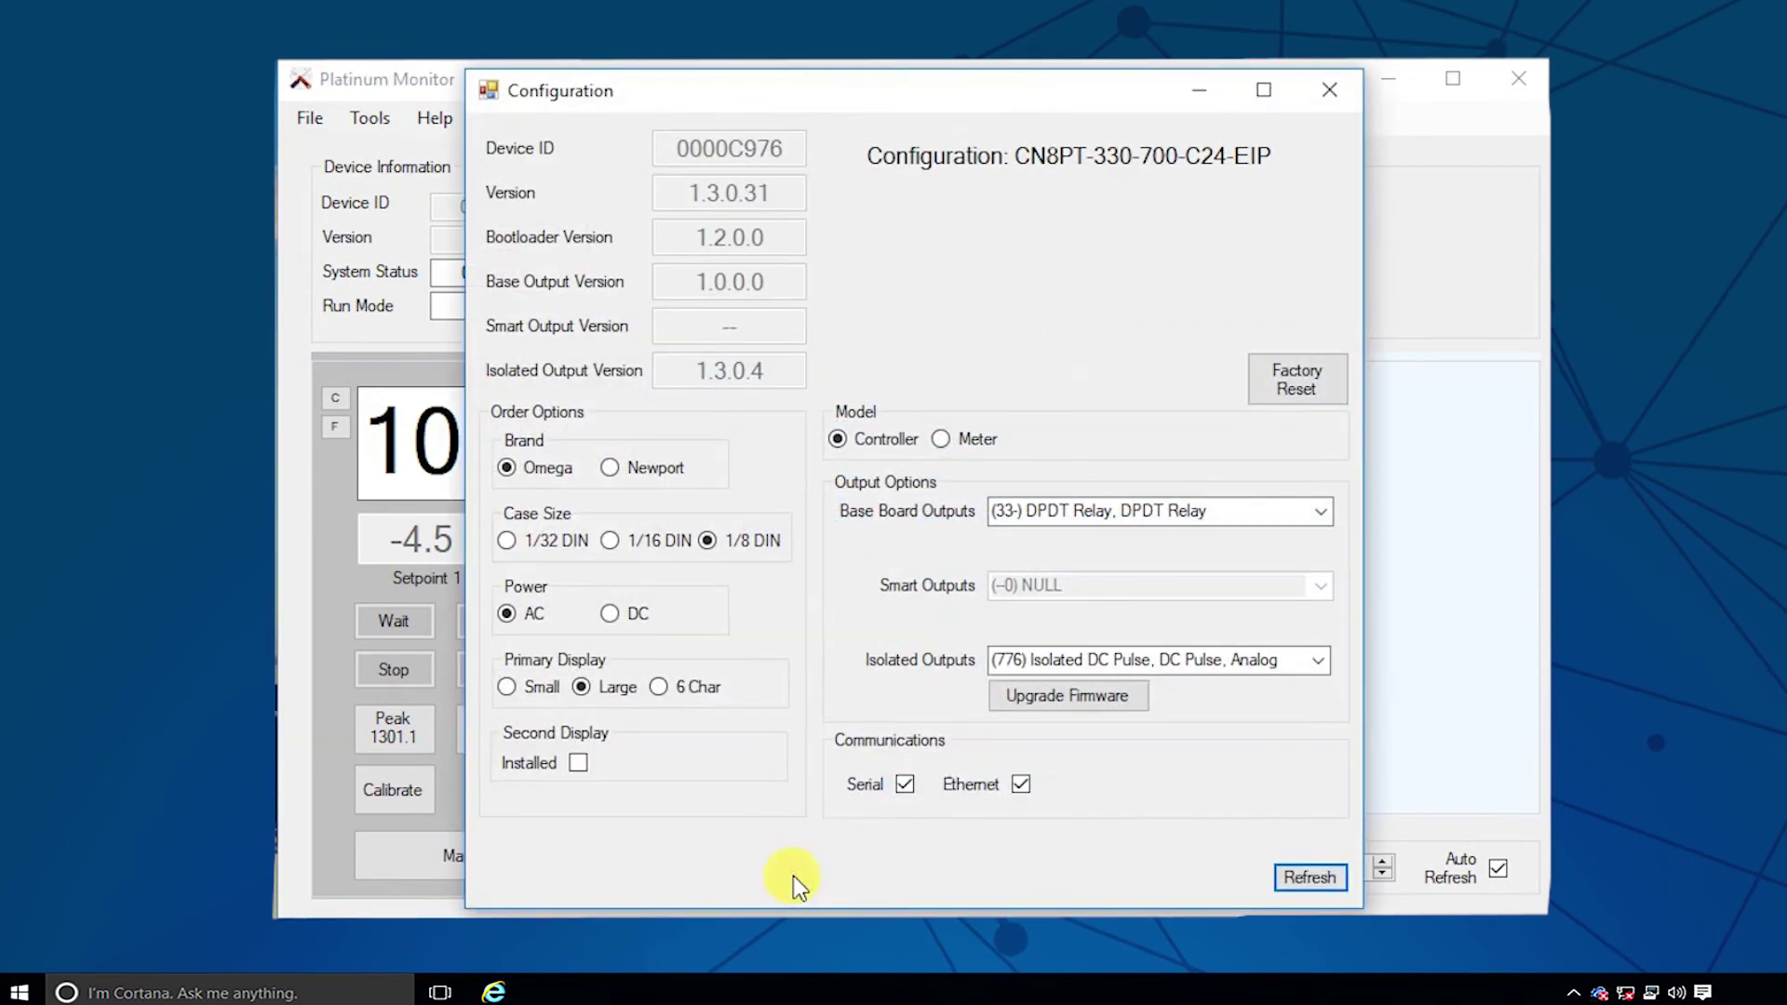
pyautogui.click(939, 440)
pyautogui.click(843, 445)
# - Untick Serial and Ethernet communications, giving model code CN8PT-330-700, and close the configuration
pyautogui.click(904, 786)
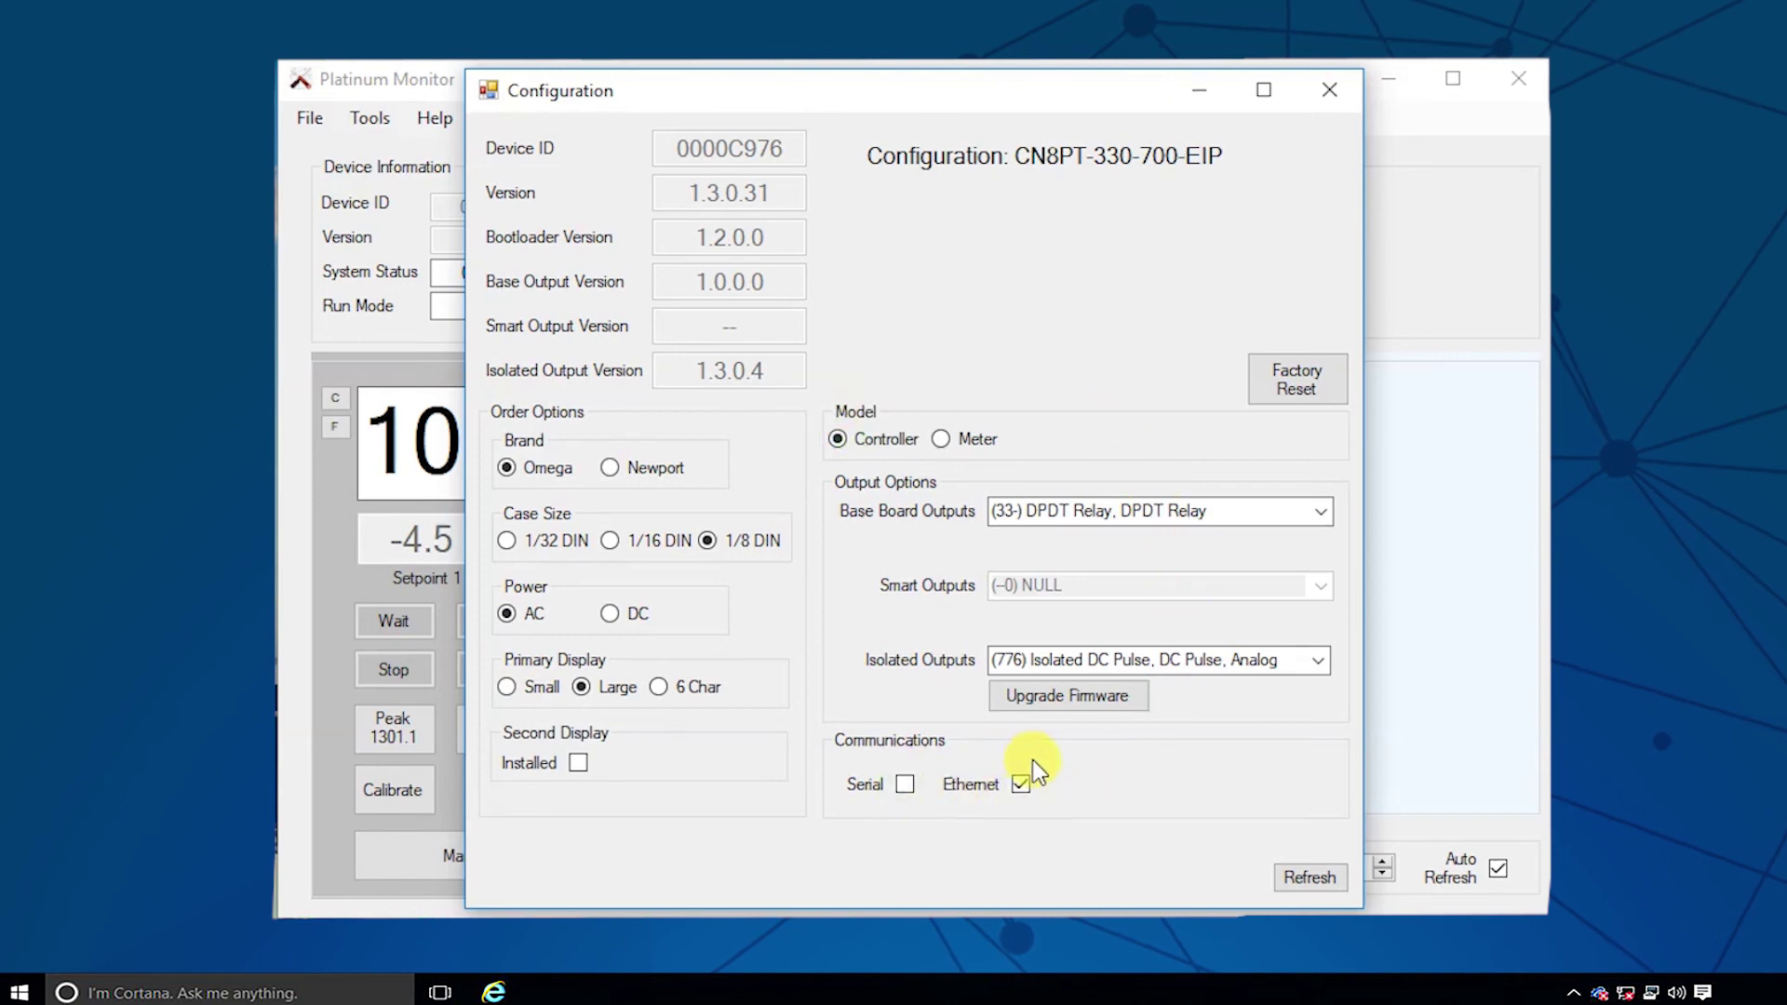
pyautogui.click(1023, 782)
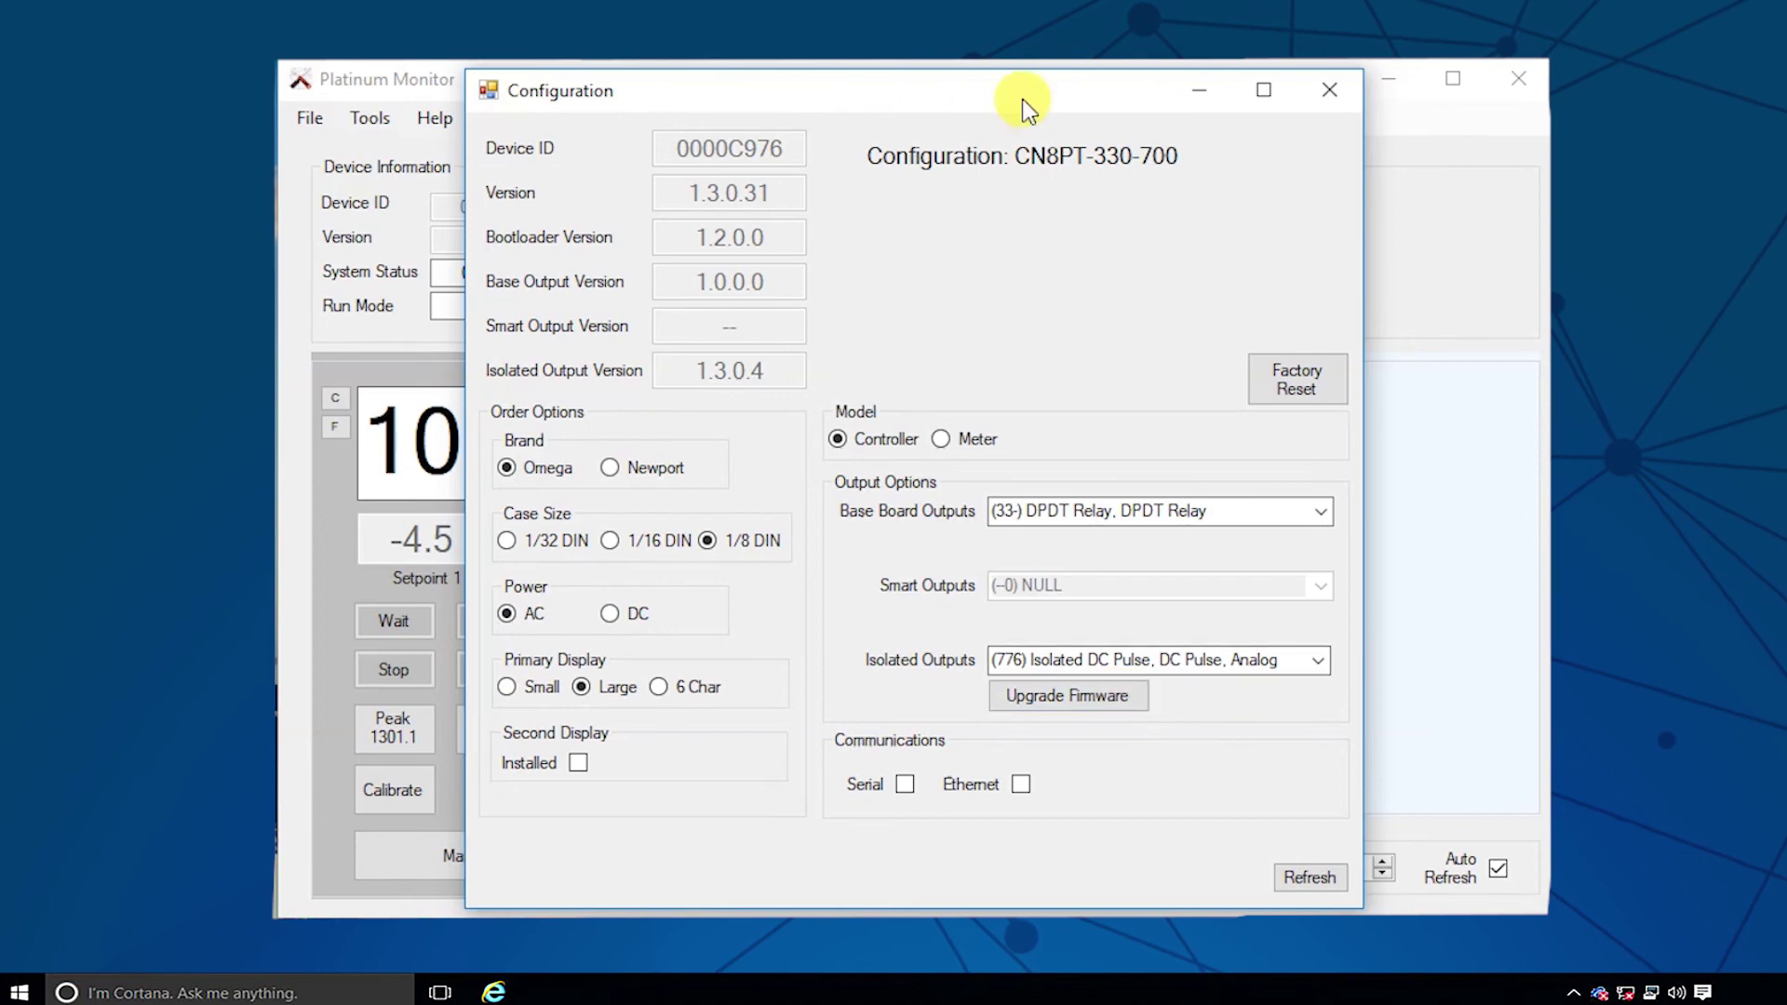
pyautogui.click(1330, 92)
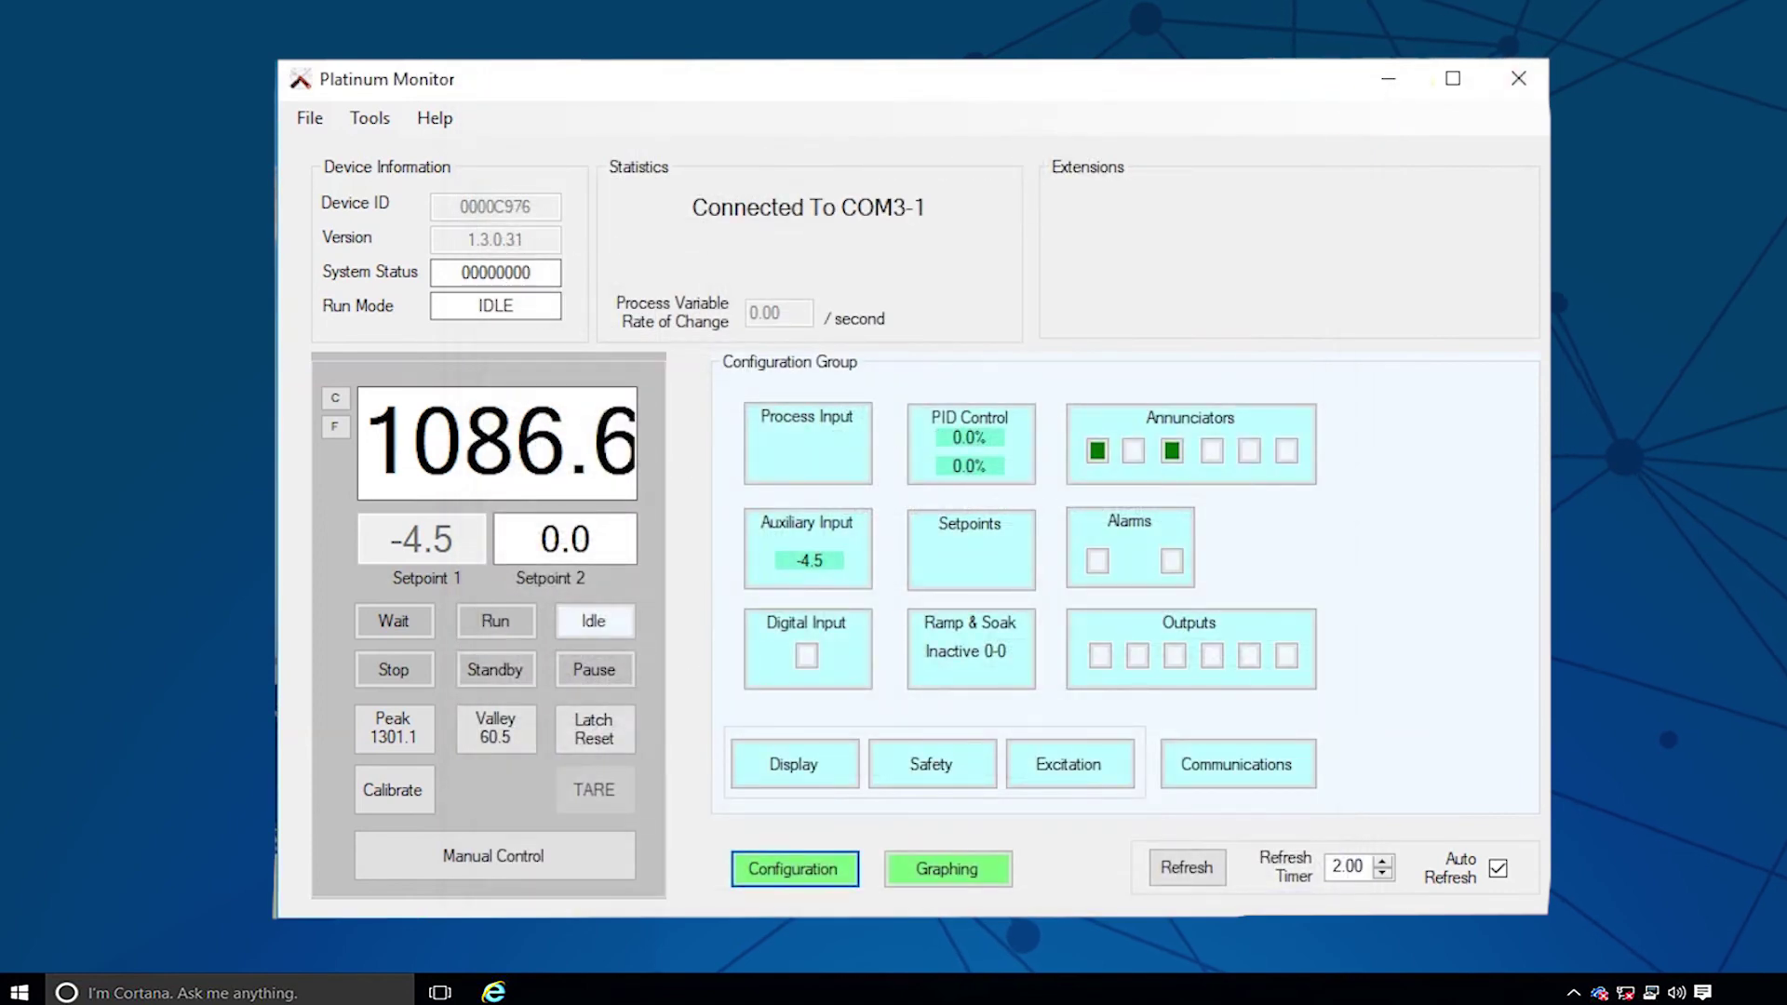
# - Lower the Refresh Timer to 1.00 second with auto refresh on and refresh the readings
pyautogui.click(1497, 872)
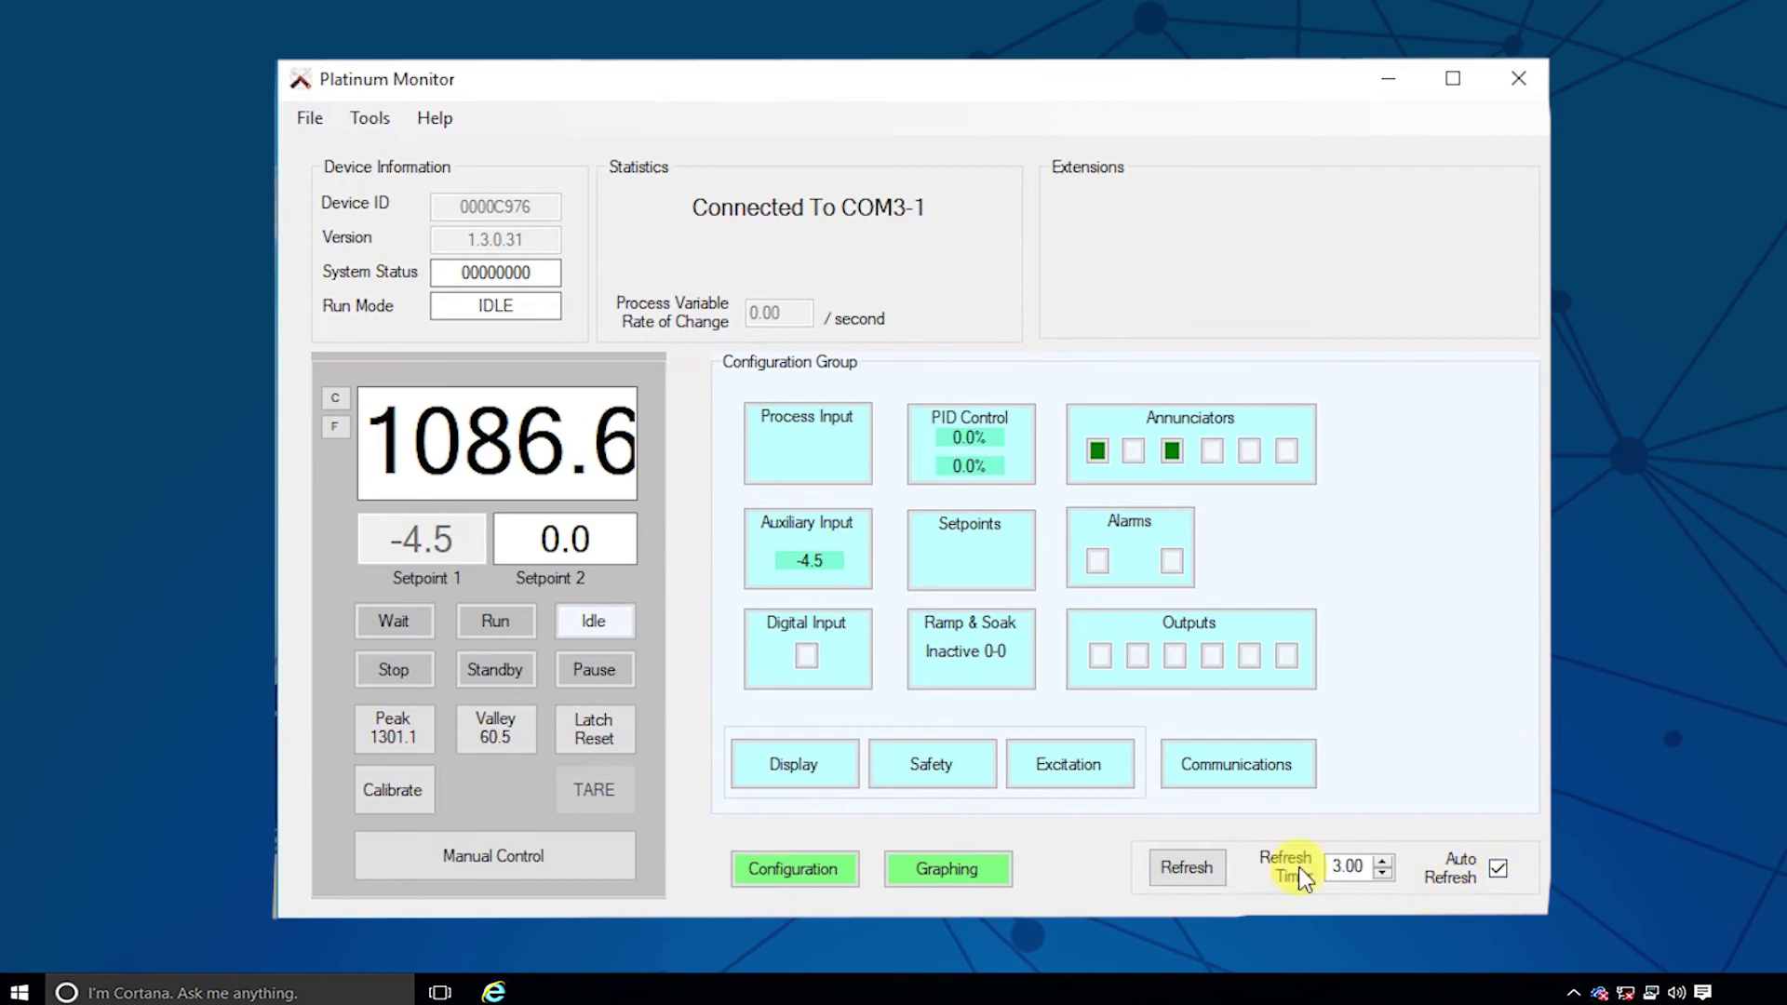
pyautogui.press('Down')
pyautogui.press('Down')
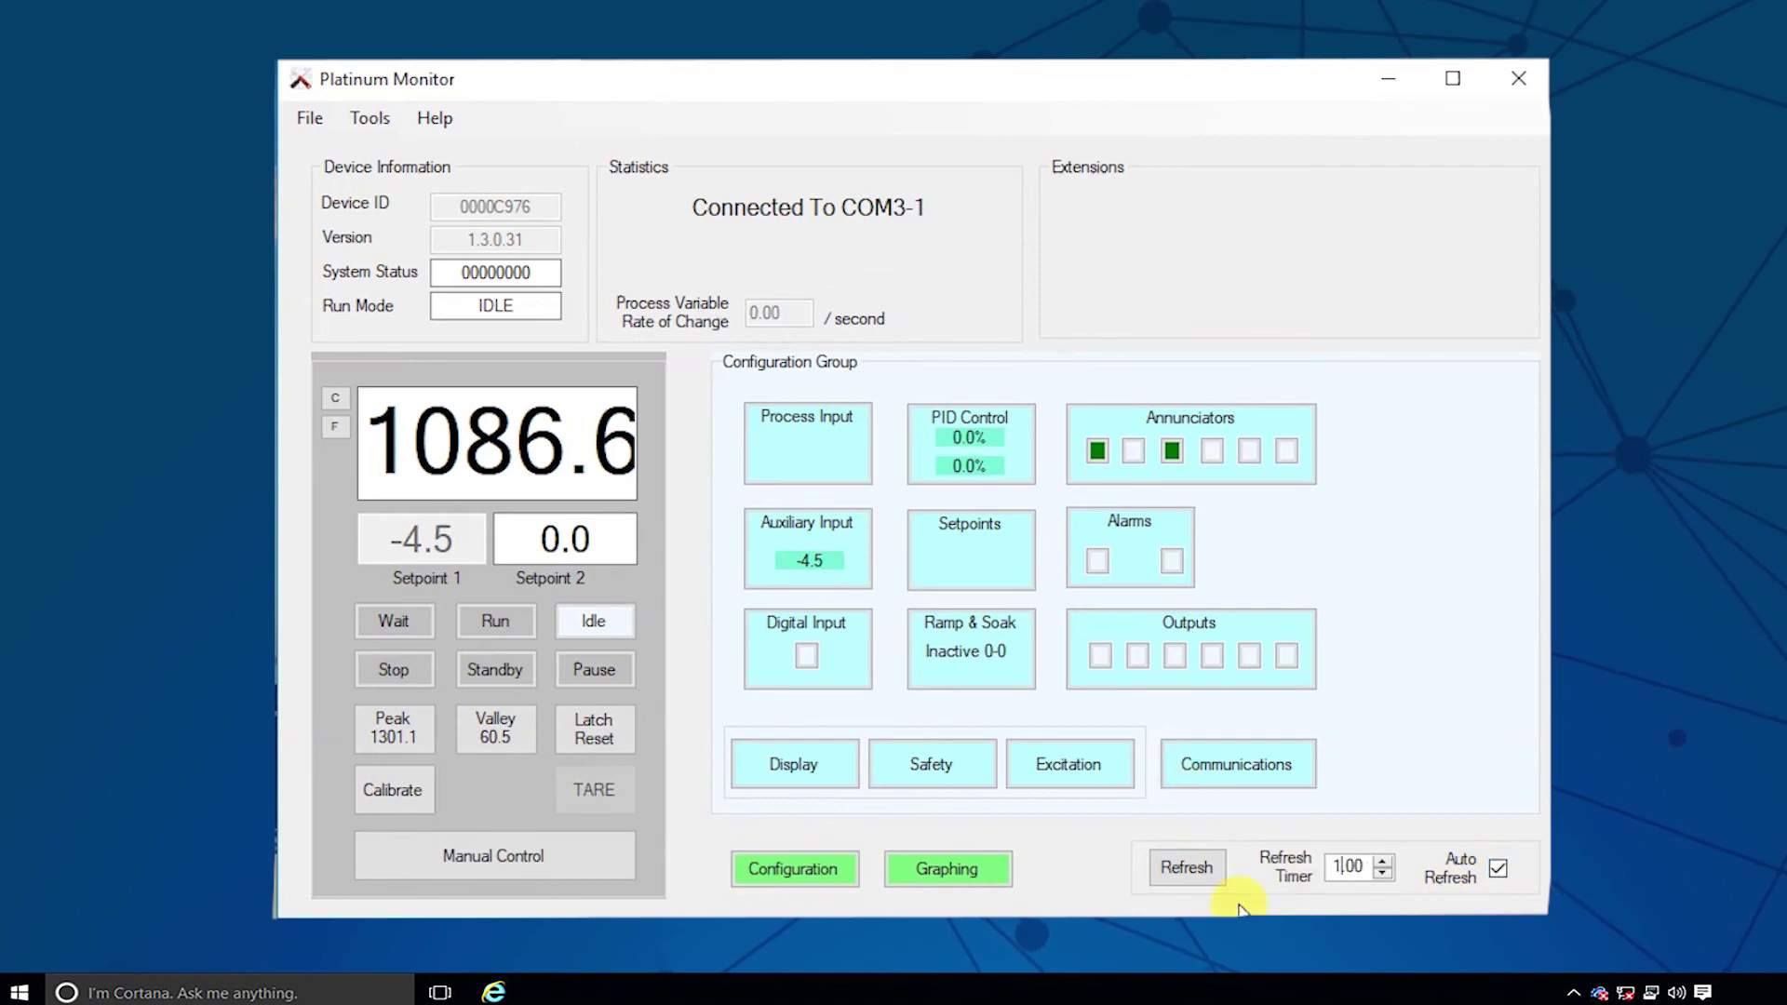
pyautogui.click(1208, 868)
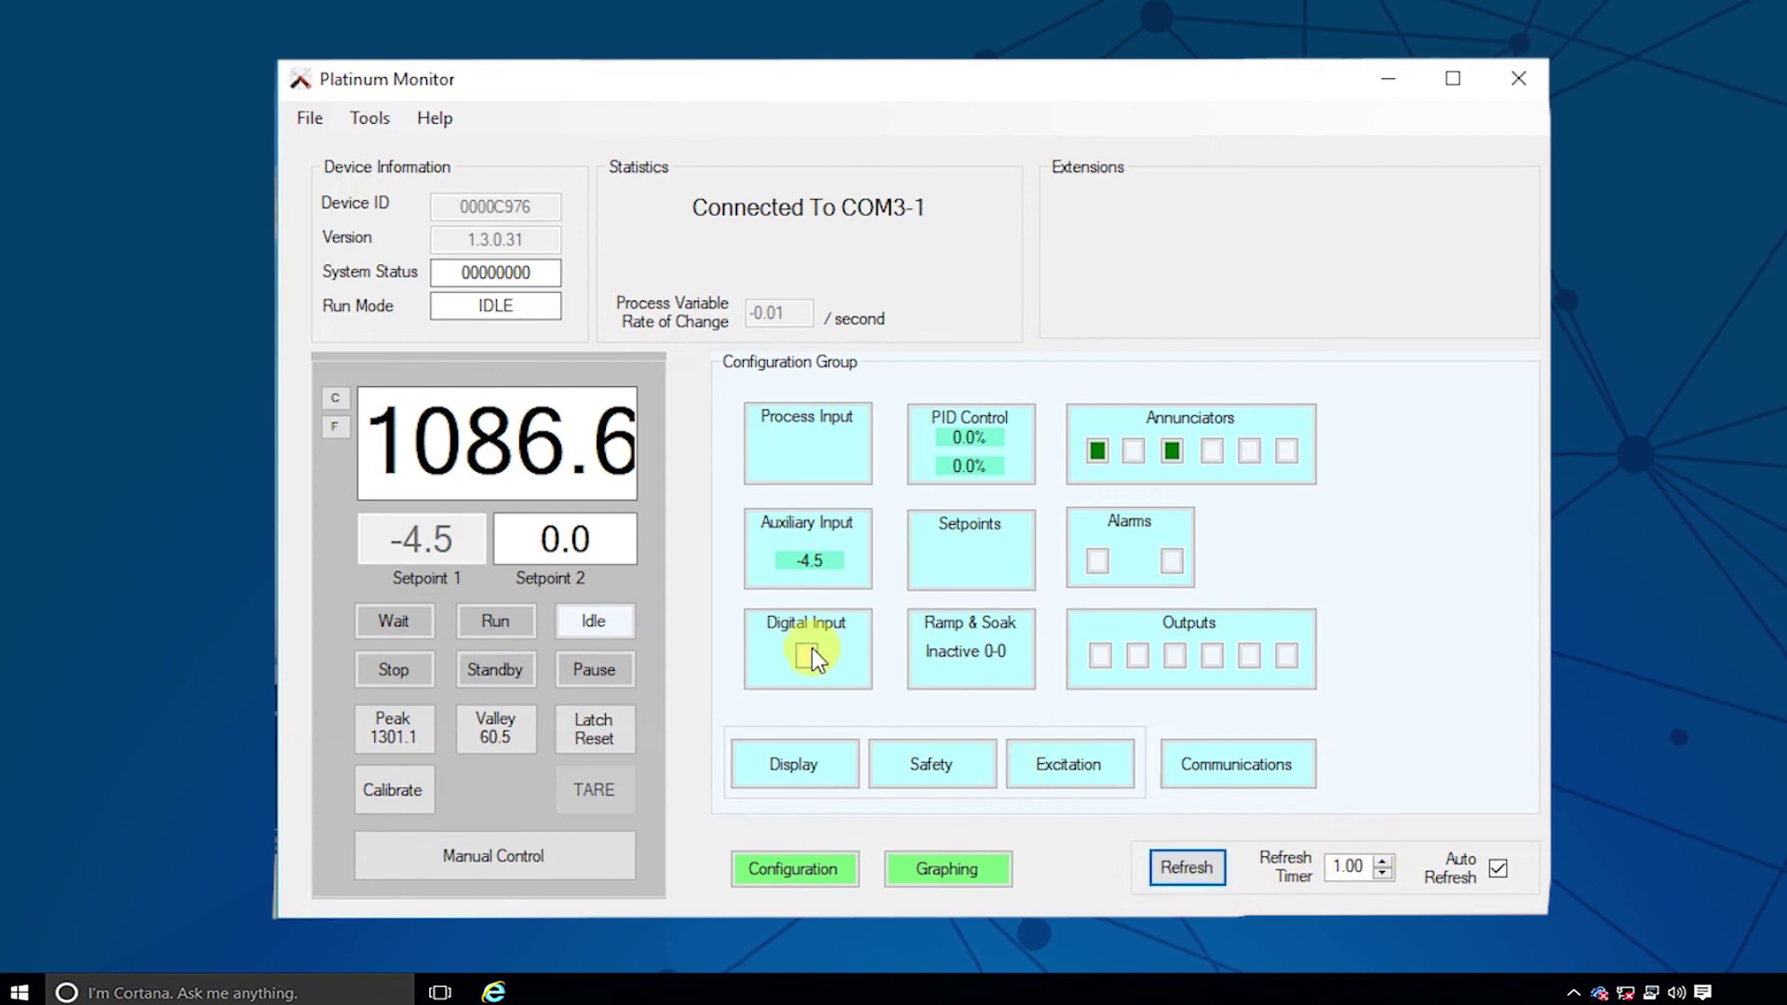